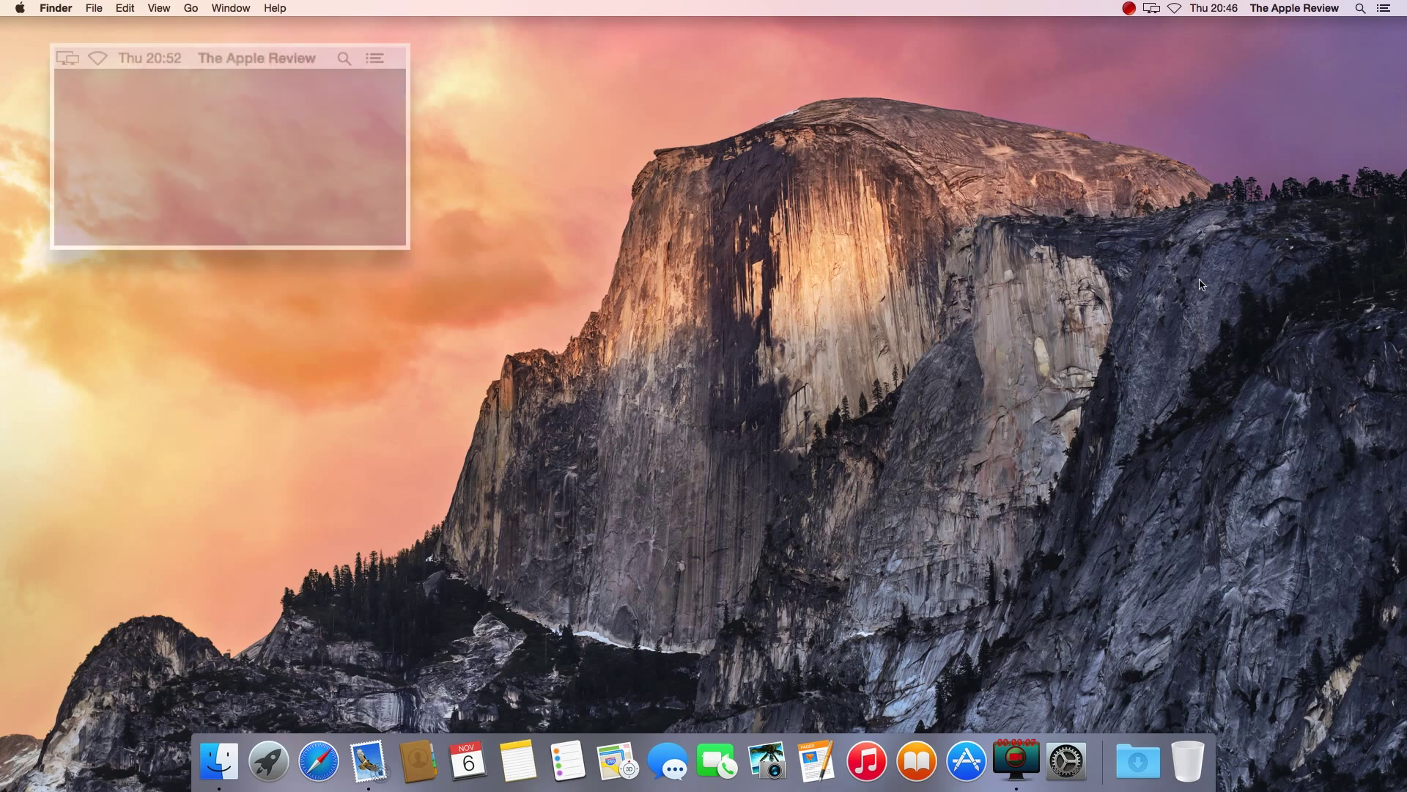
Step: Open Notification Center's Today view showing Calendar, Stocks, Weather and Tomorrow
click(1386, 10)
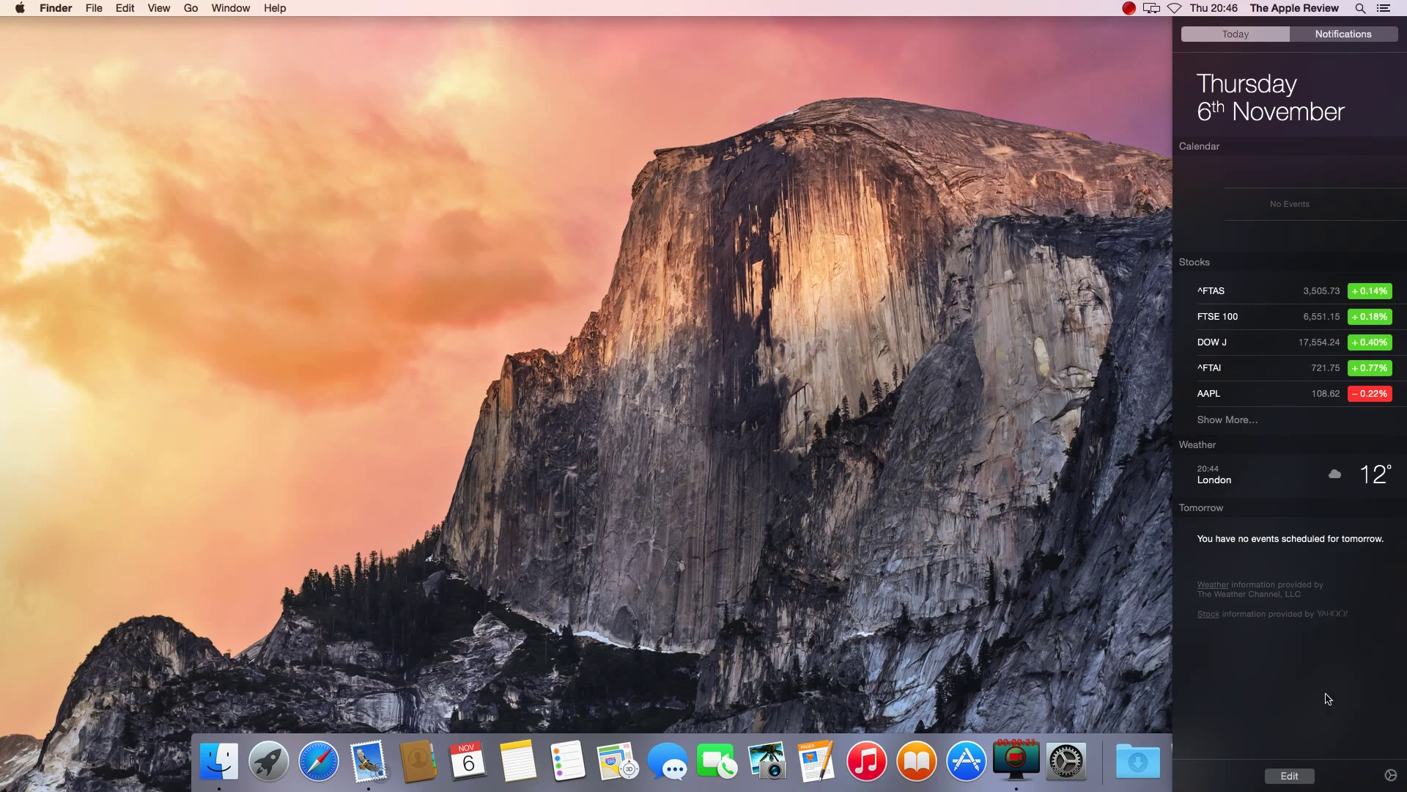
Step: Put the Today view into edit mode, listing Calculator, Social and World Clock as addable
click(1289, 775)
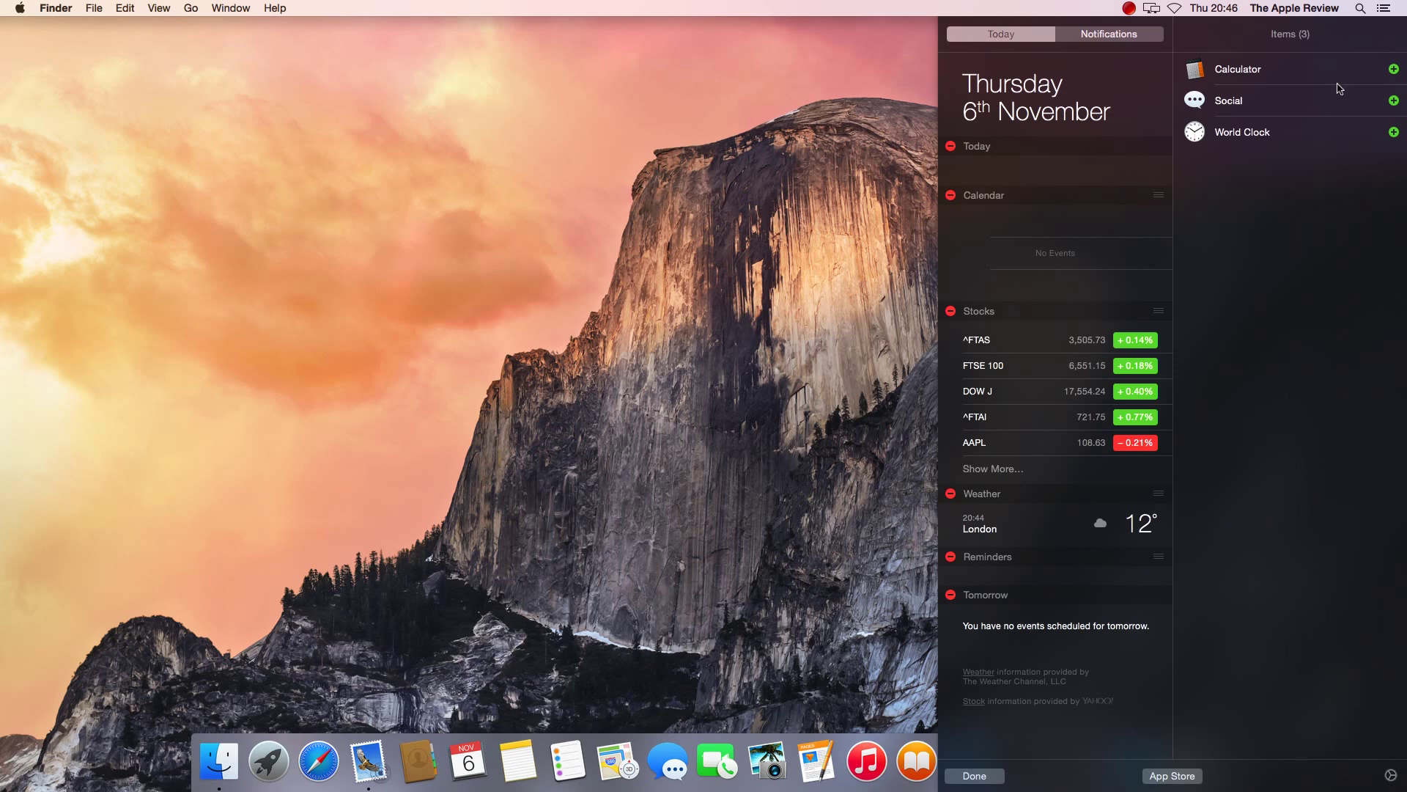
Step: Add Calculator, place Social above it, and remove the Stocks widget from Today
click(1394, 69)
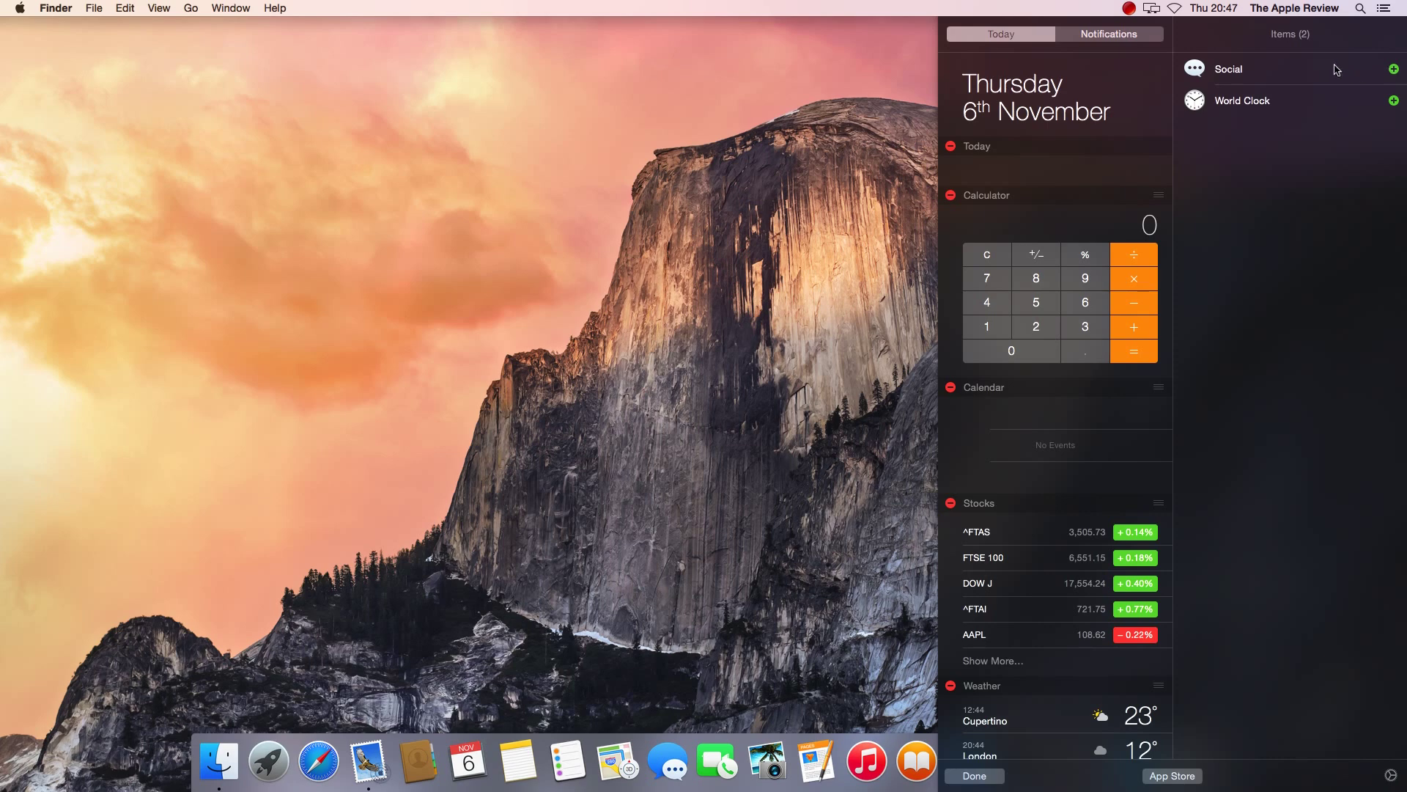
drag(1335, 70, 1074, 157)
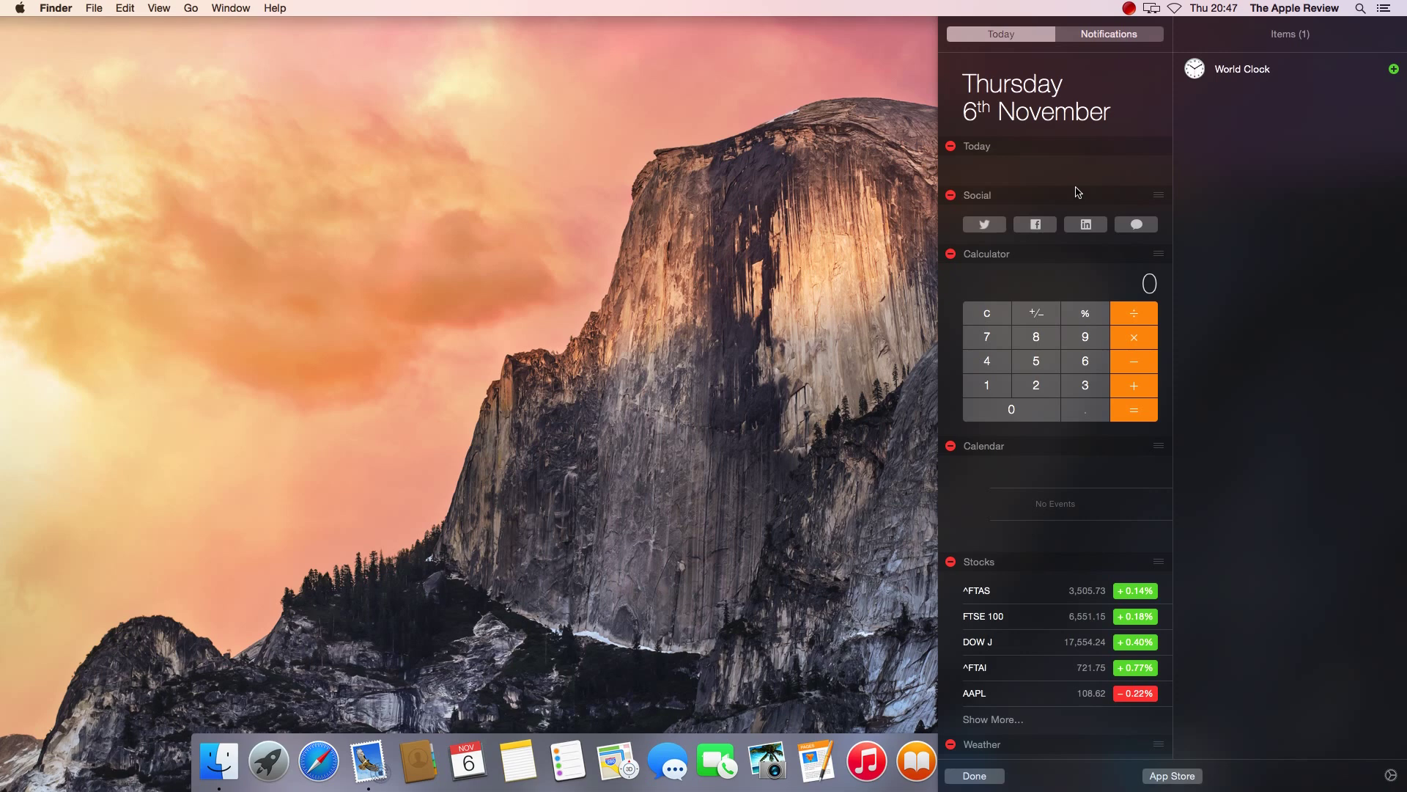
click(950, 561)
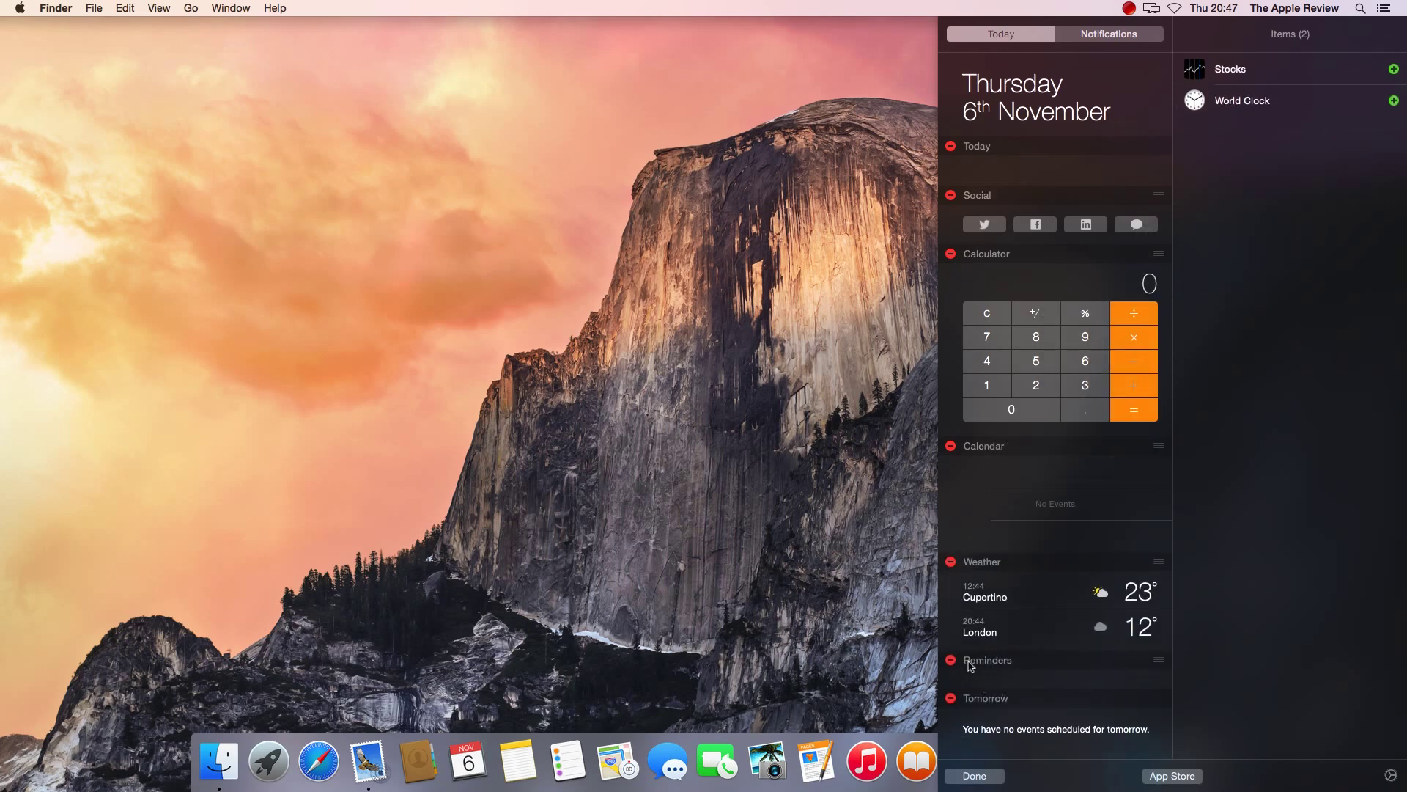
Step: Remove Reminders, move Weather above Calendar with Calculator below it, then browse the widget store
drag(969, 665, 1291, 366)
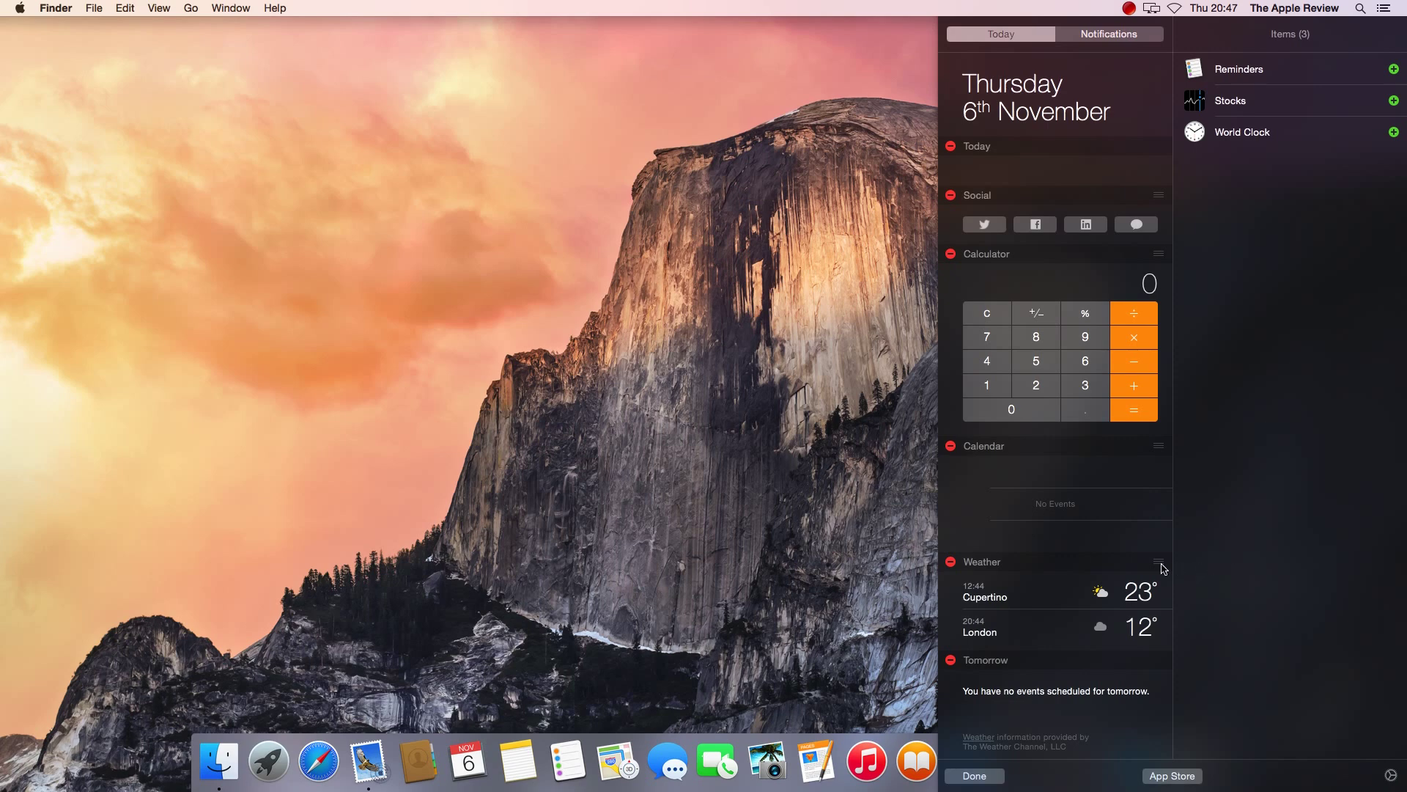
drag(1159, 562, 1161, 440)
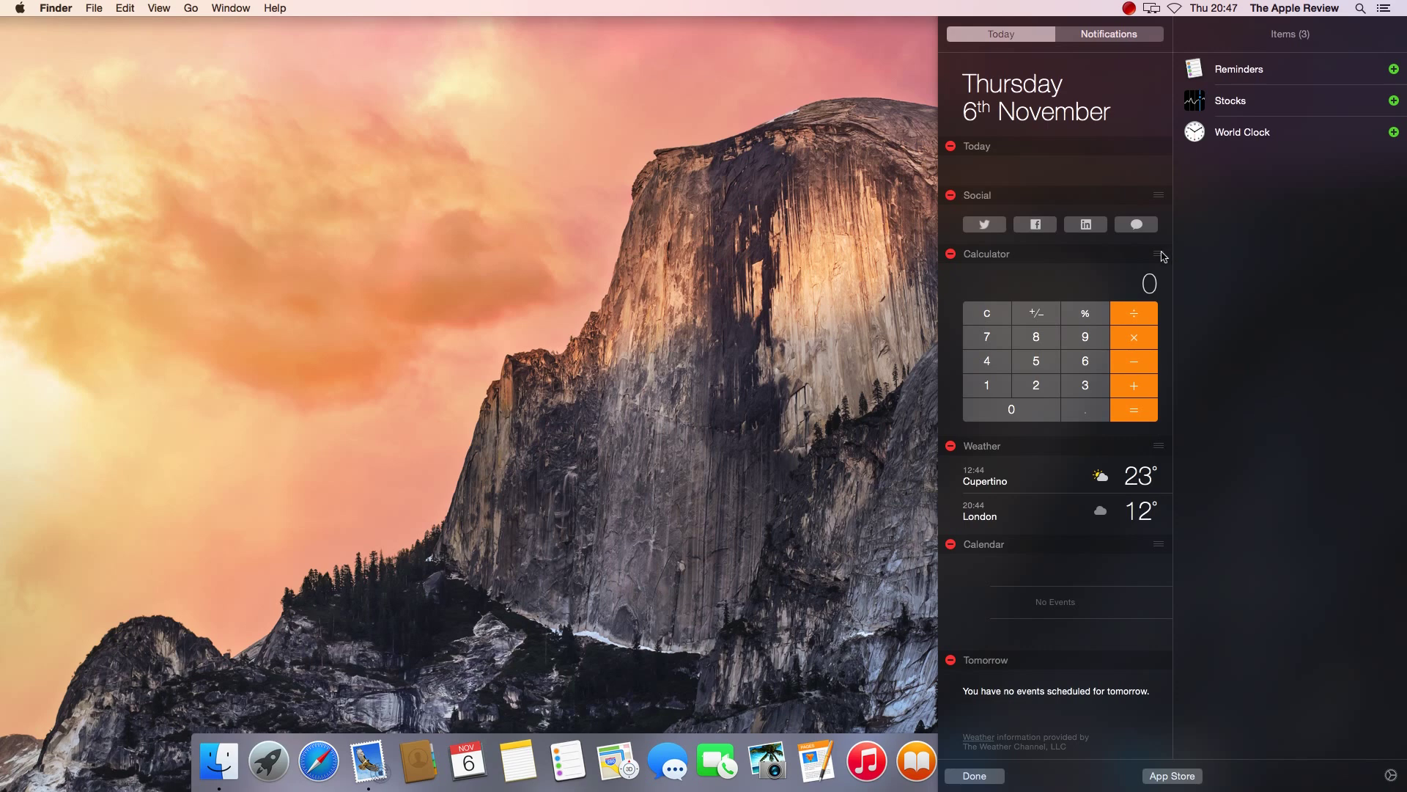
drag(1164, 257, 1152, 374)
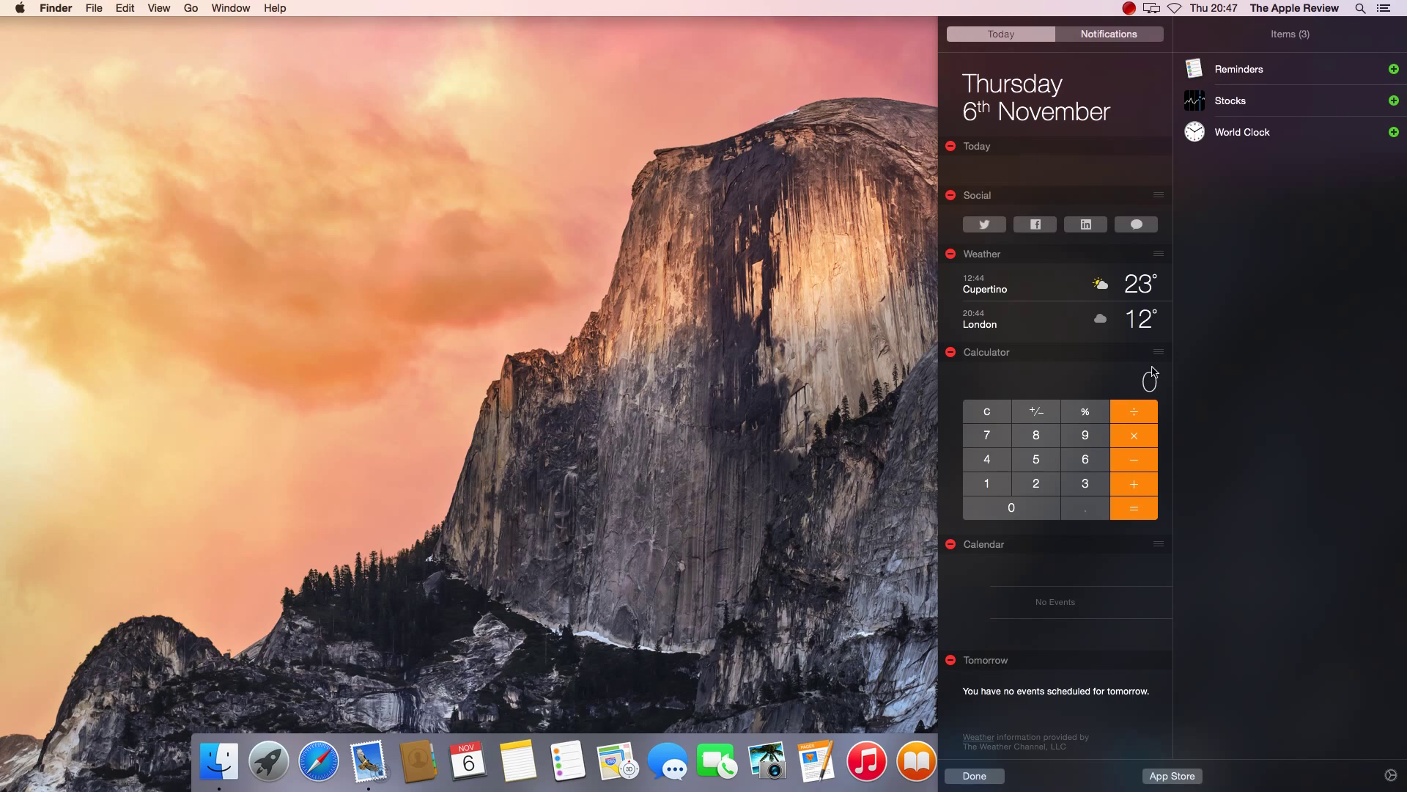
click(1173, 775)
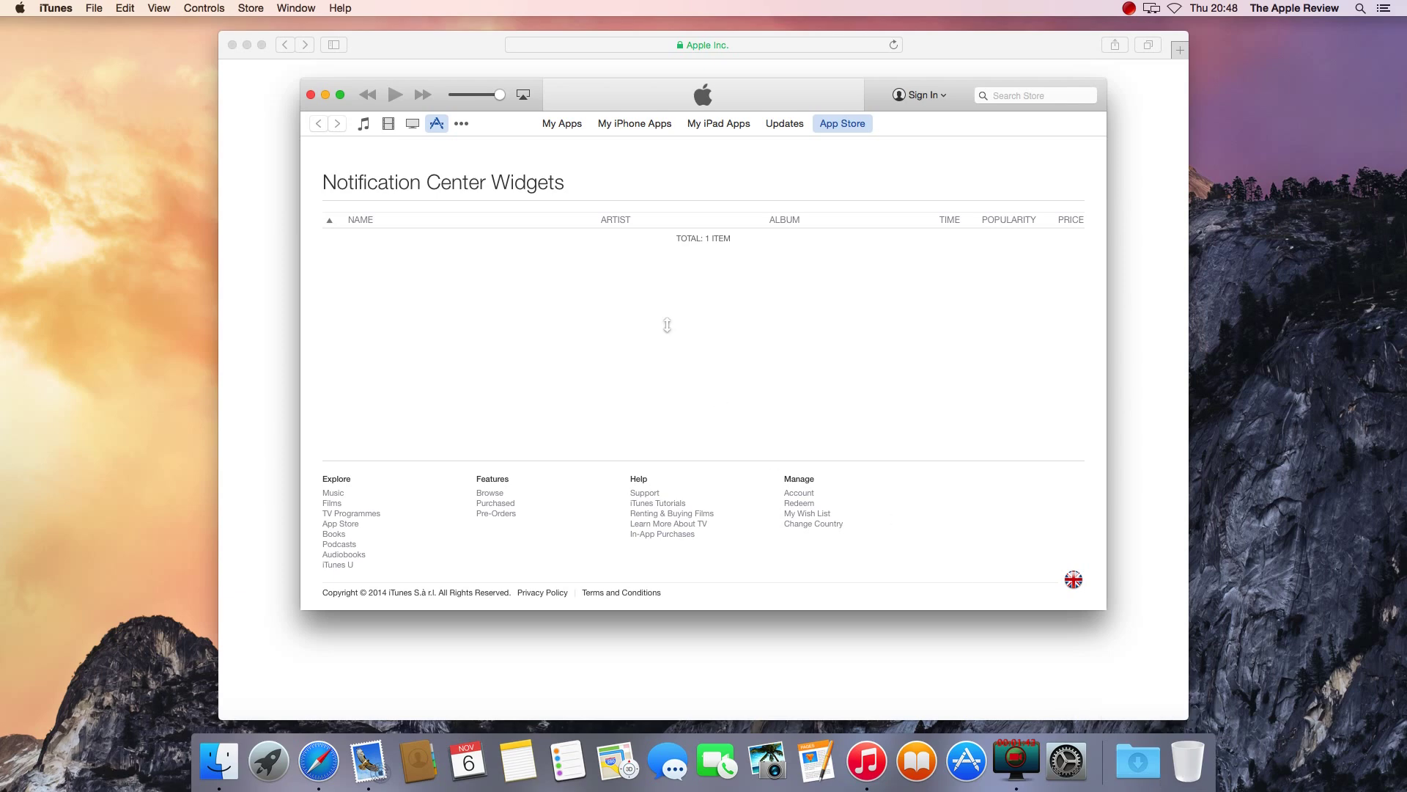
Step: View the single widget in the Notification Center Widgets store listing, then quit iTunes
scroll(658, 316, down, 1)
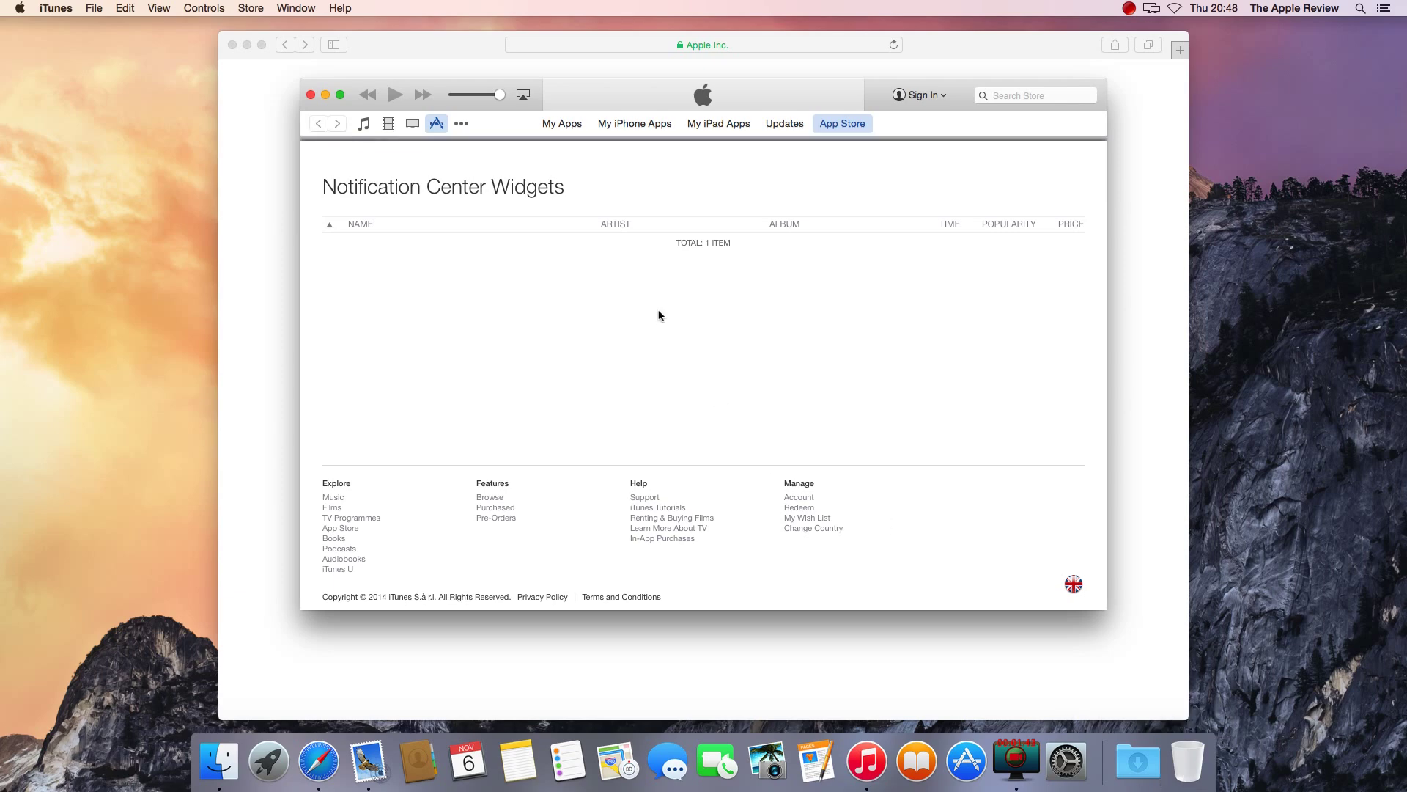
click(332, 223)
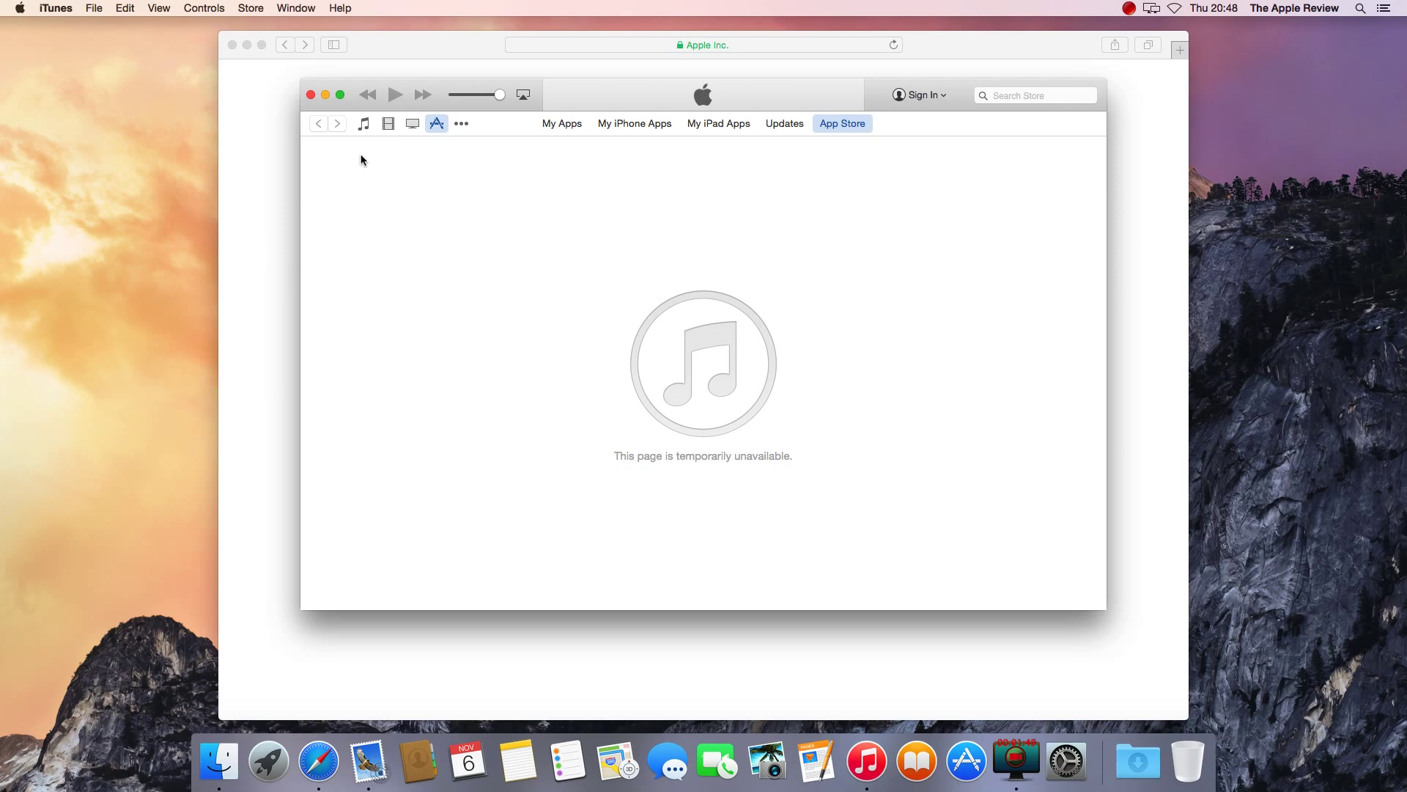
click(44, 9)
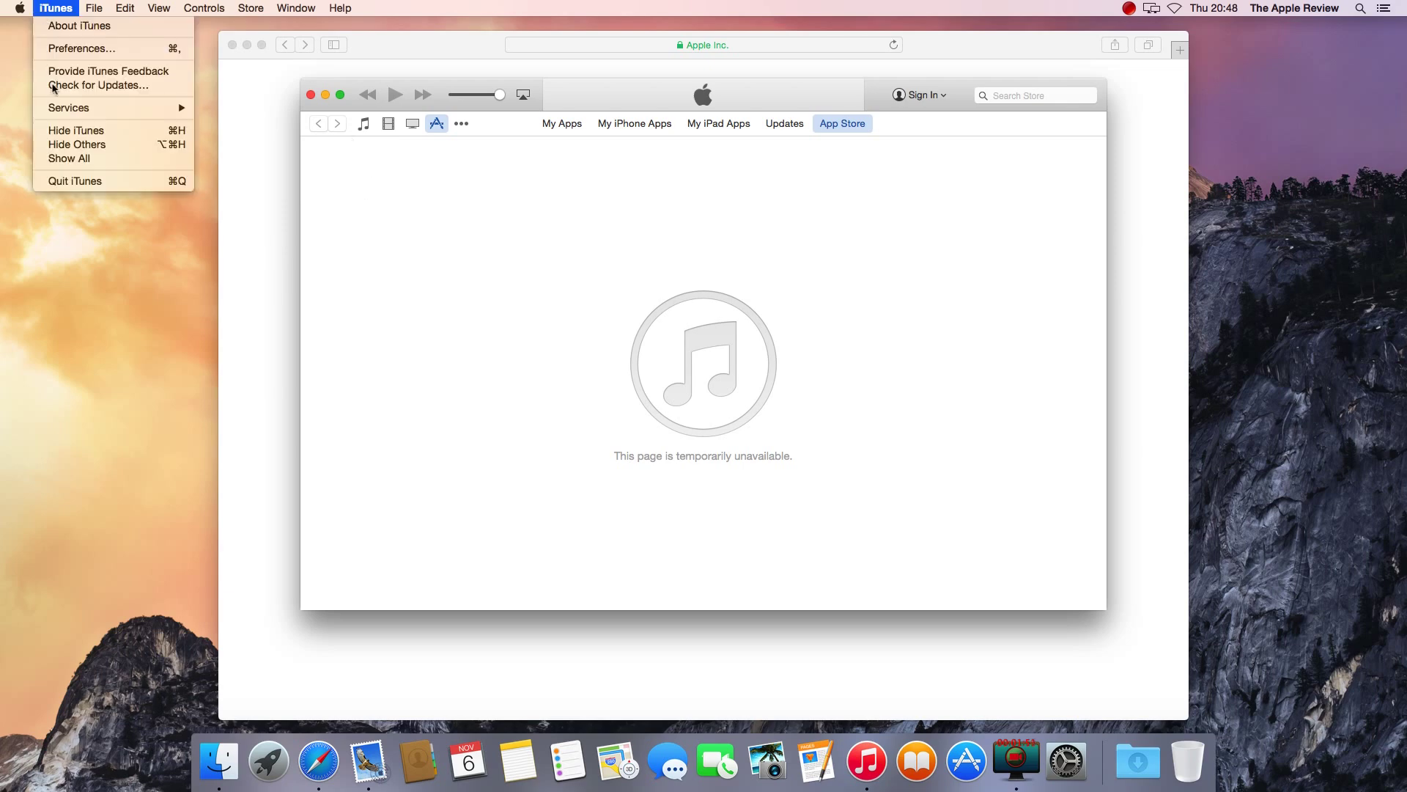
click(59, 183)
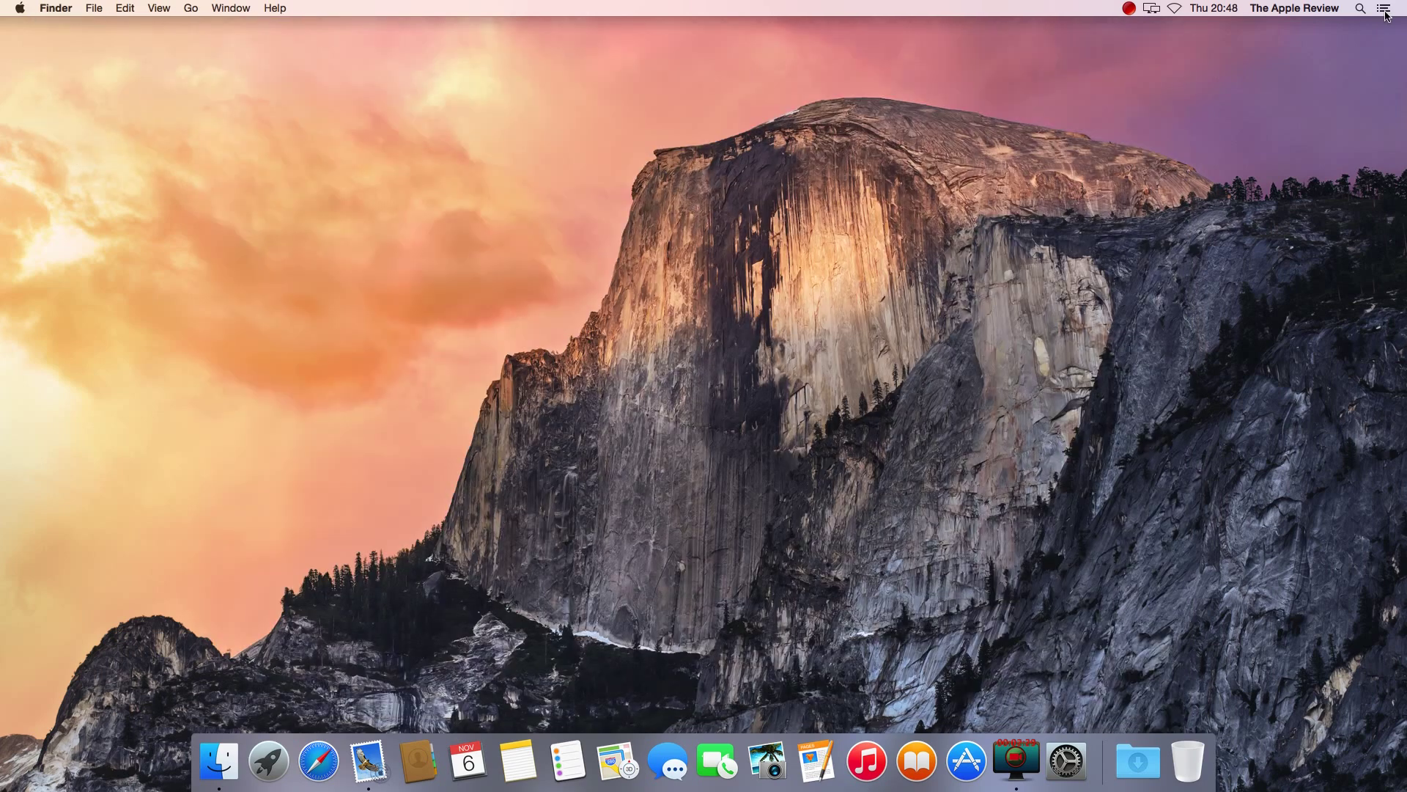
Step: Drop Messages and LinkedIn from Social, order Facebook before Twitter, then begin adding a Twitter account
click(1384, 8)
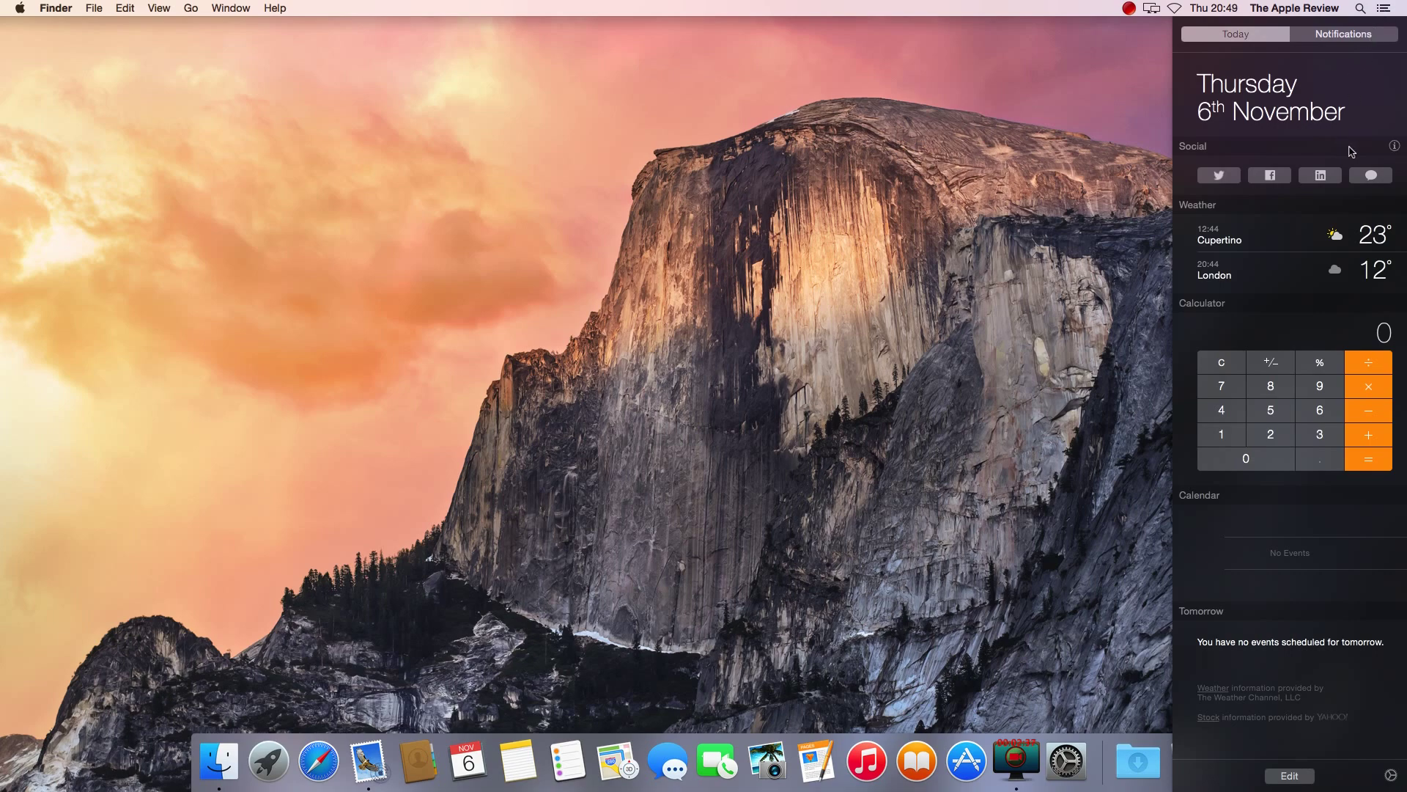
click(1394, 148)
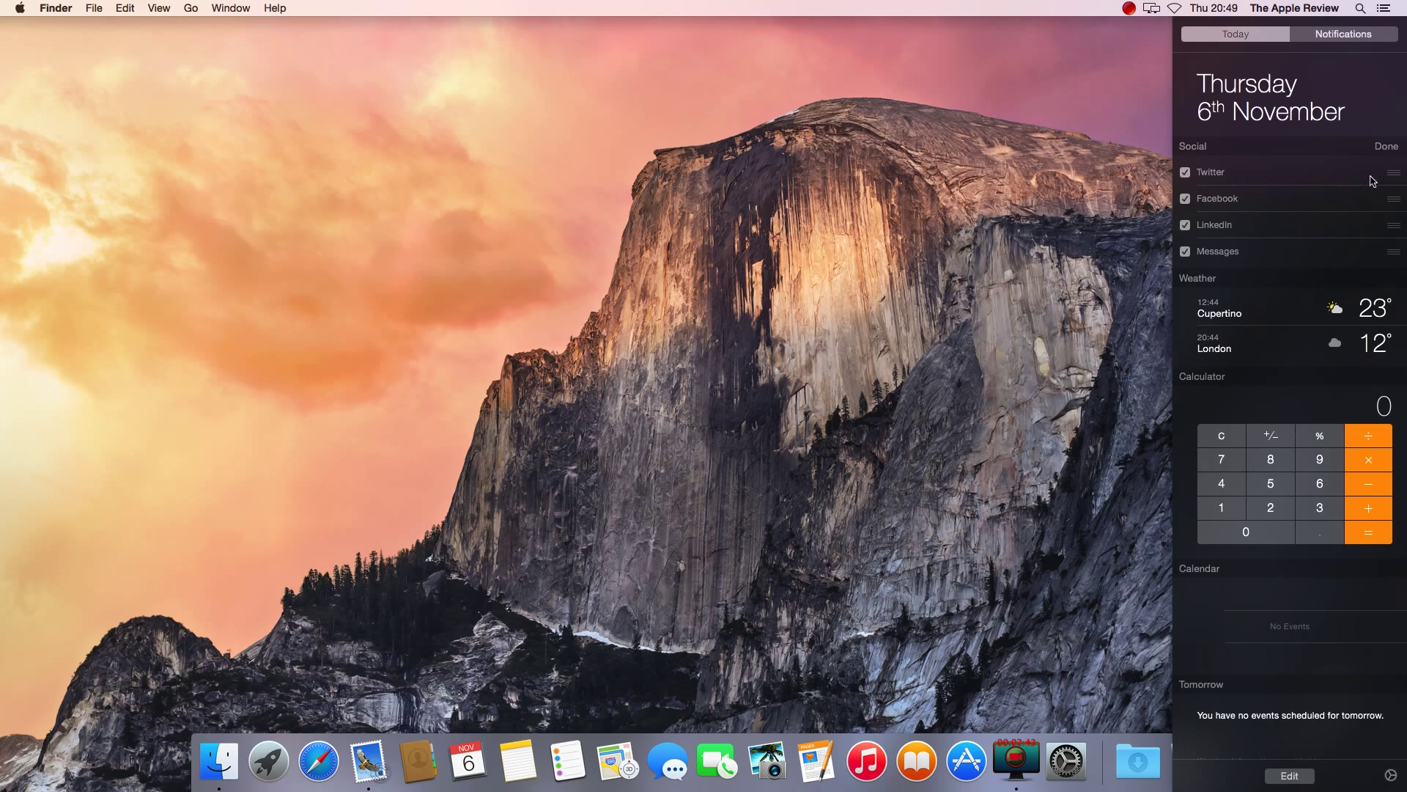
click(1185, 252)
click(1187, 226)
drag(1390, 203, 1393, 173)
click(1393, 148)
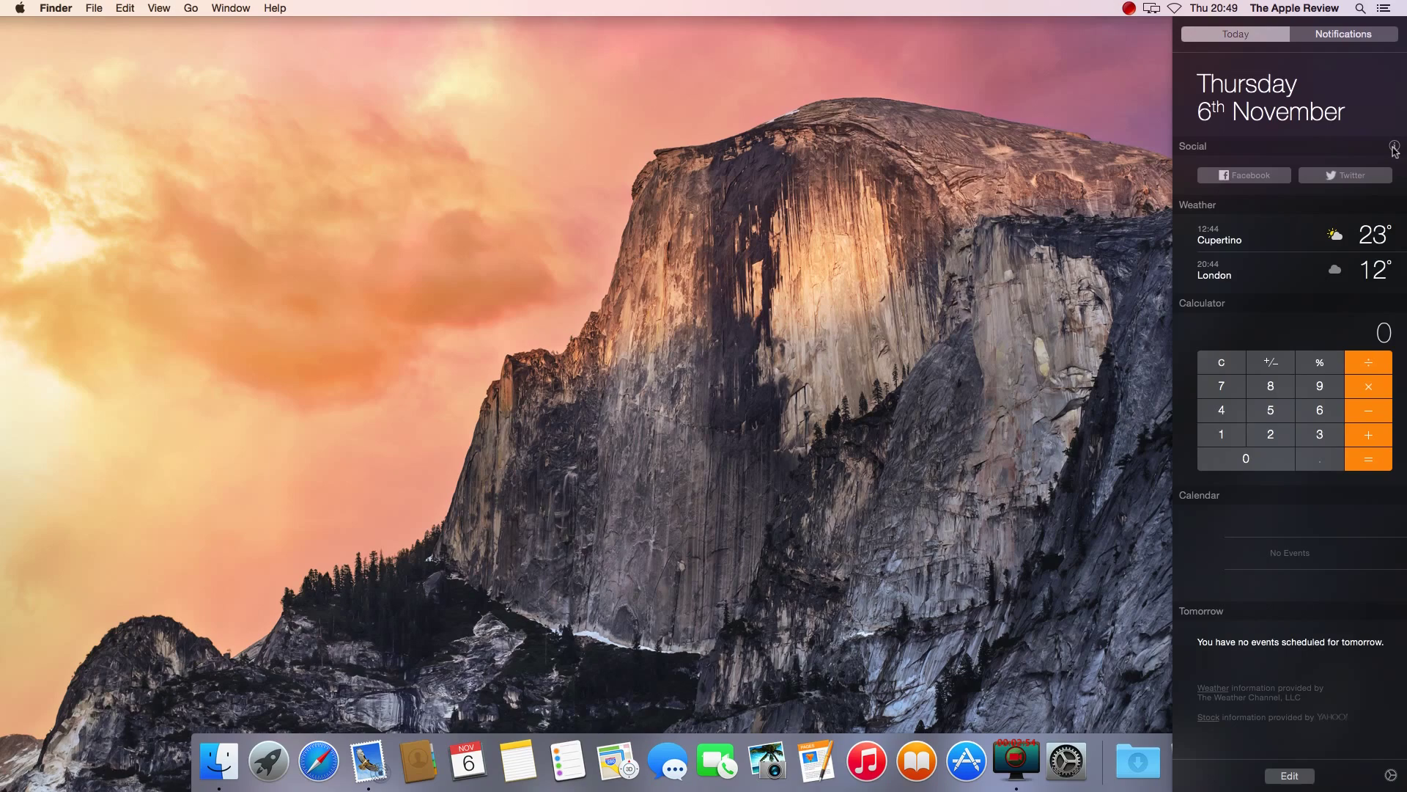
click(1362, 177)
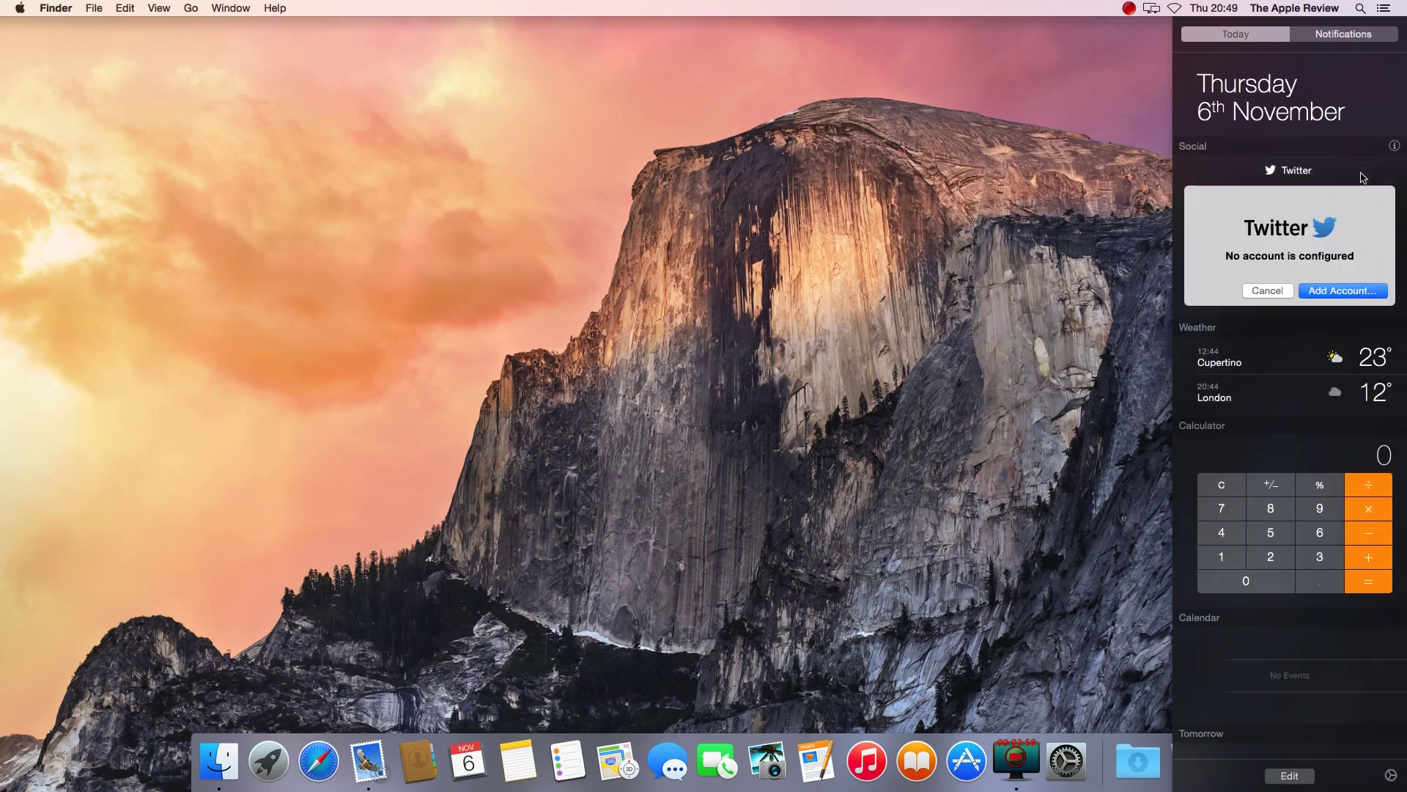
click(1353, 290)
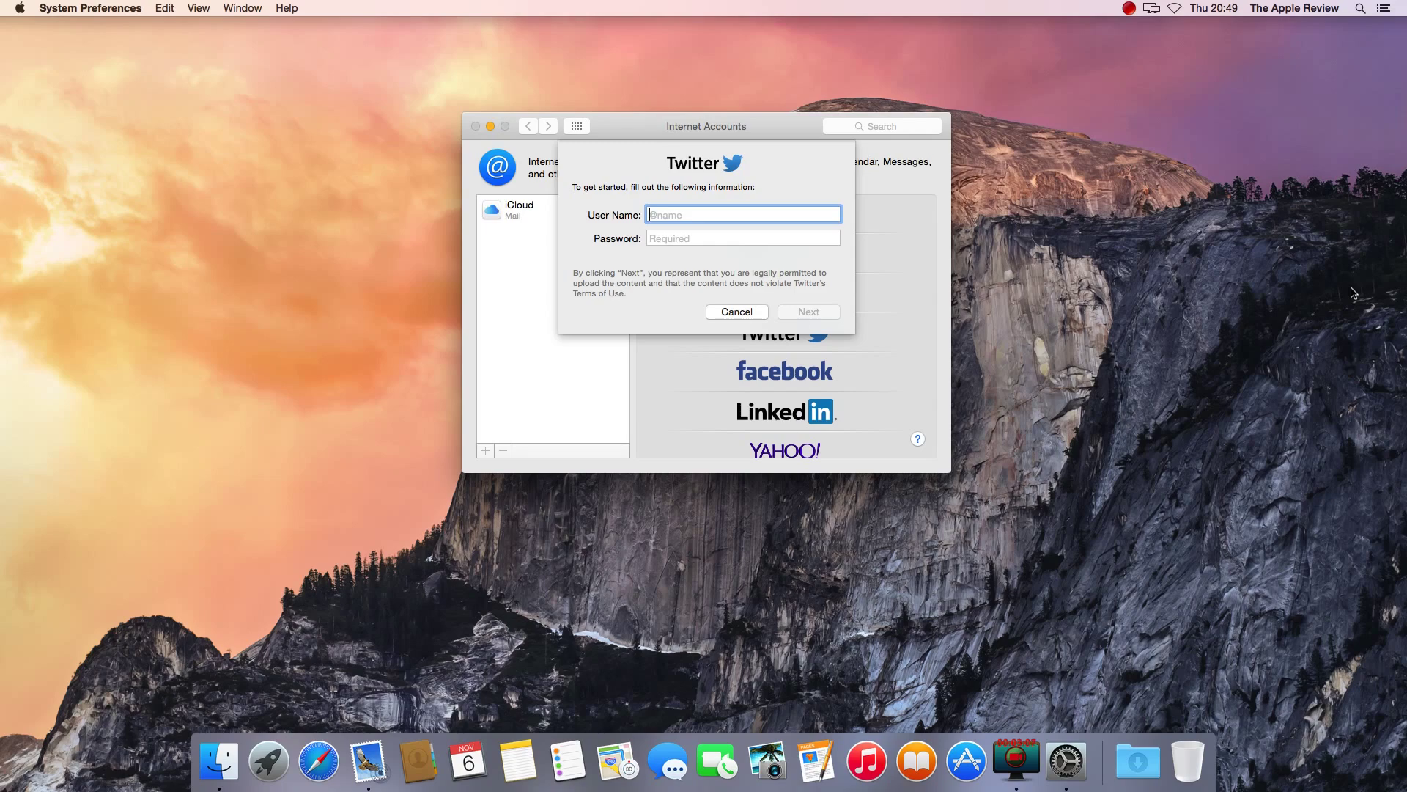
Step: Sign in to Twitter with the account's user name and password, then close Internet Accounts
text(@TheAppleReview1)
click(789, 239)
text(********************)
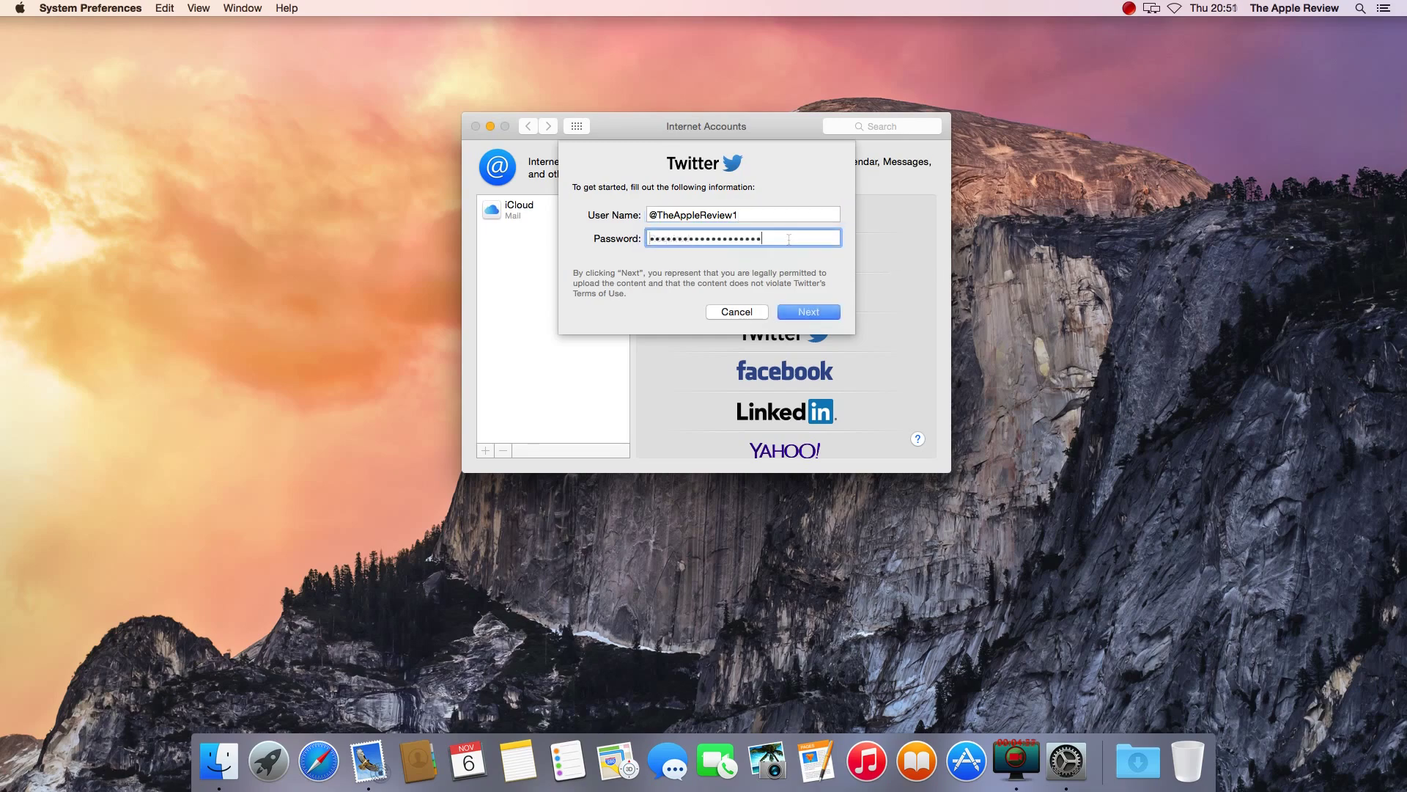
text(*)
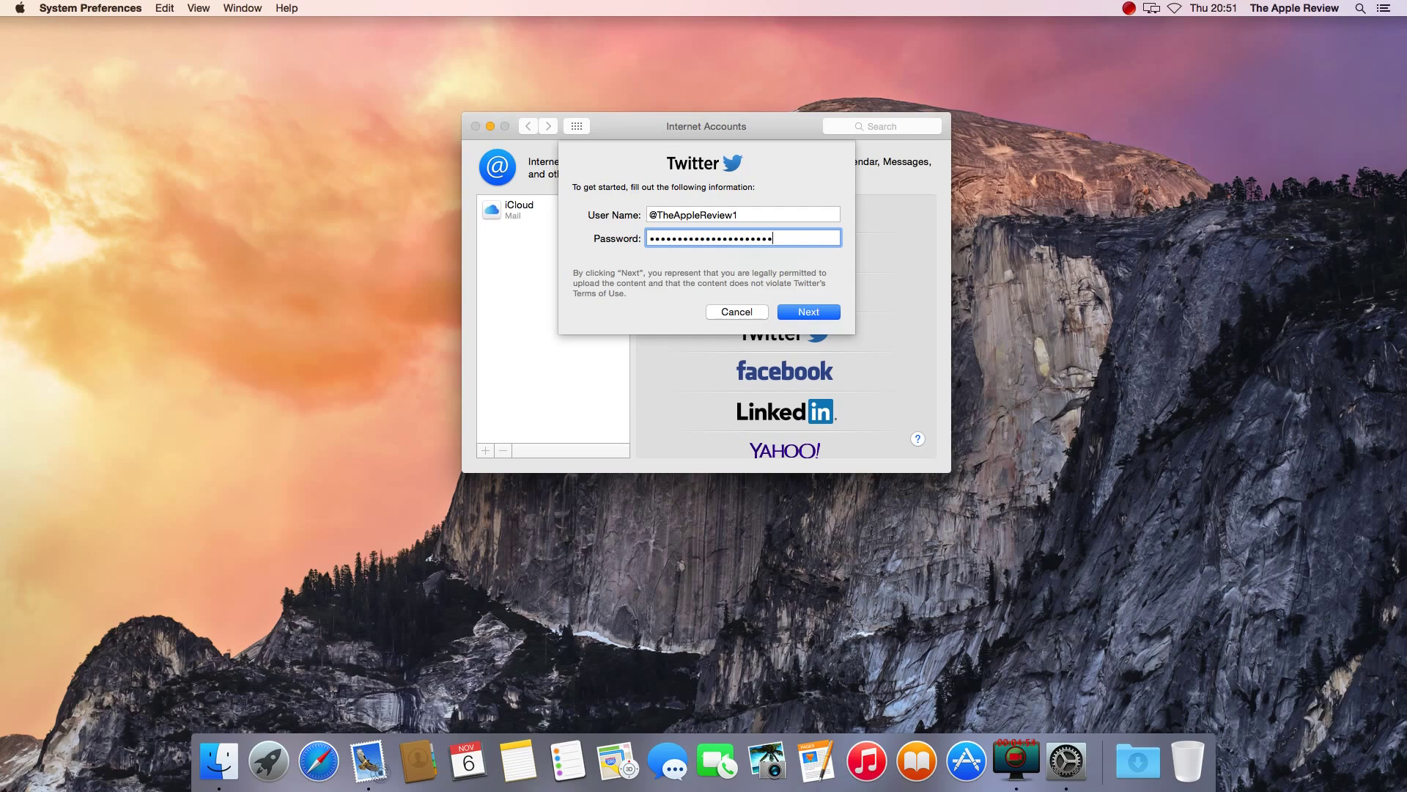
text(**)
click(806, 312)
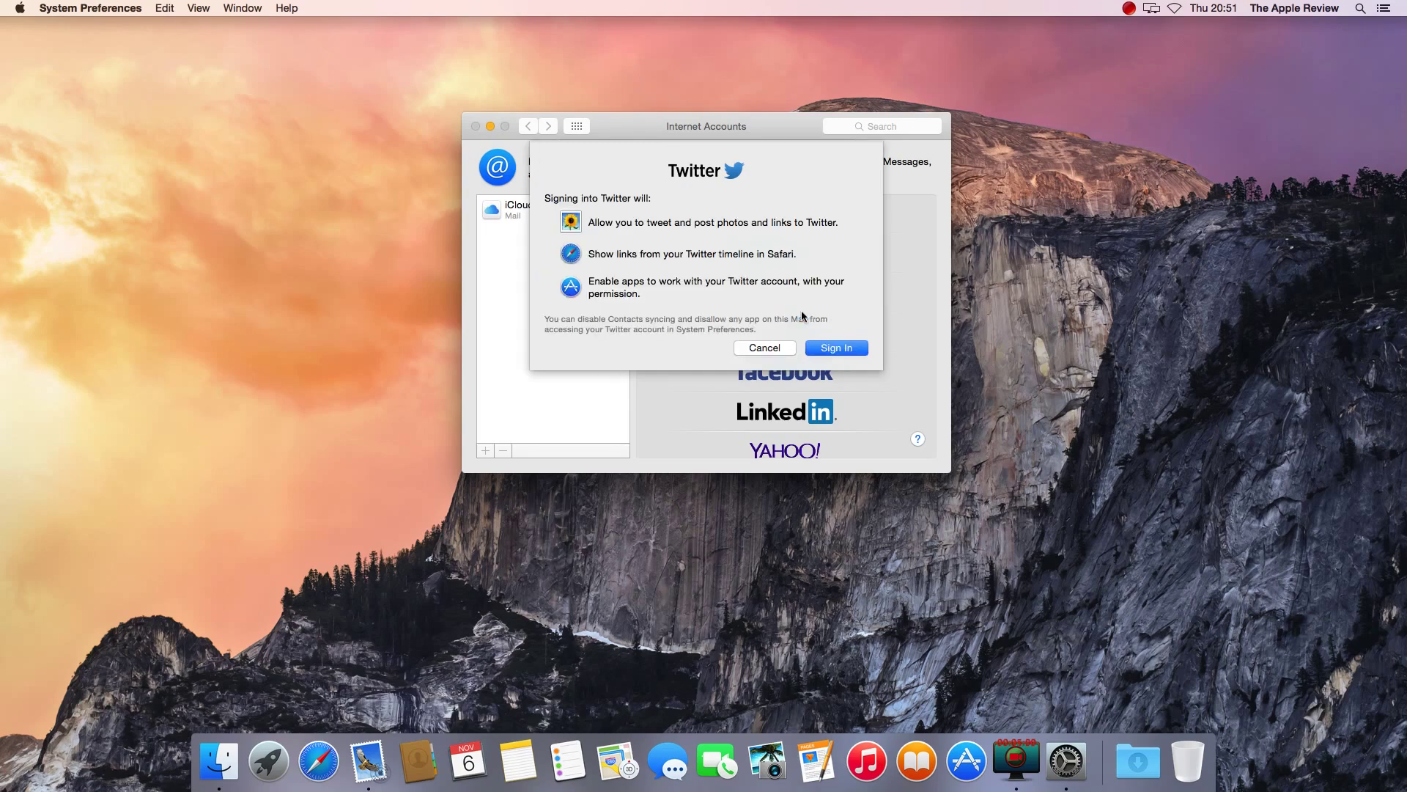
click(833, 347)
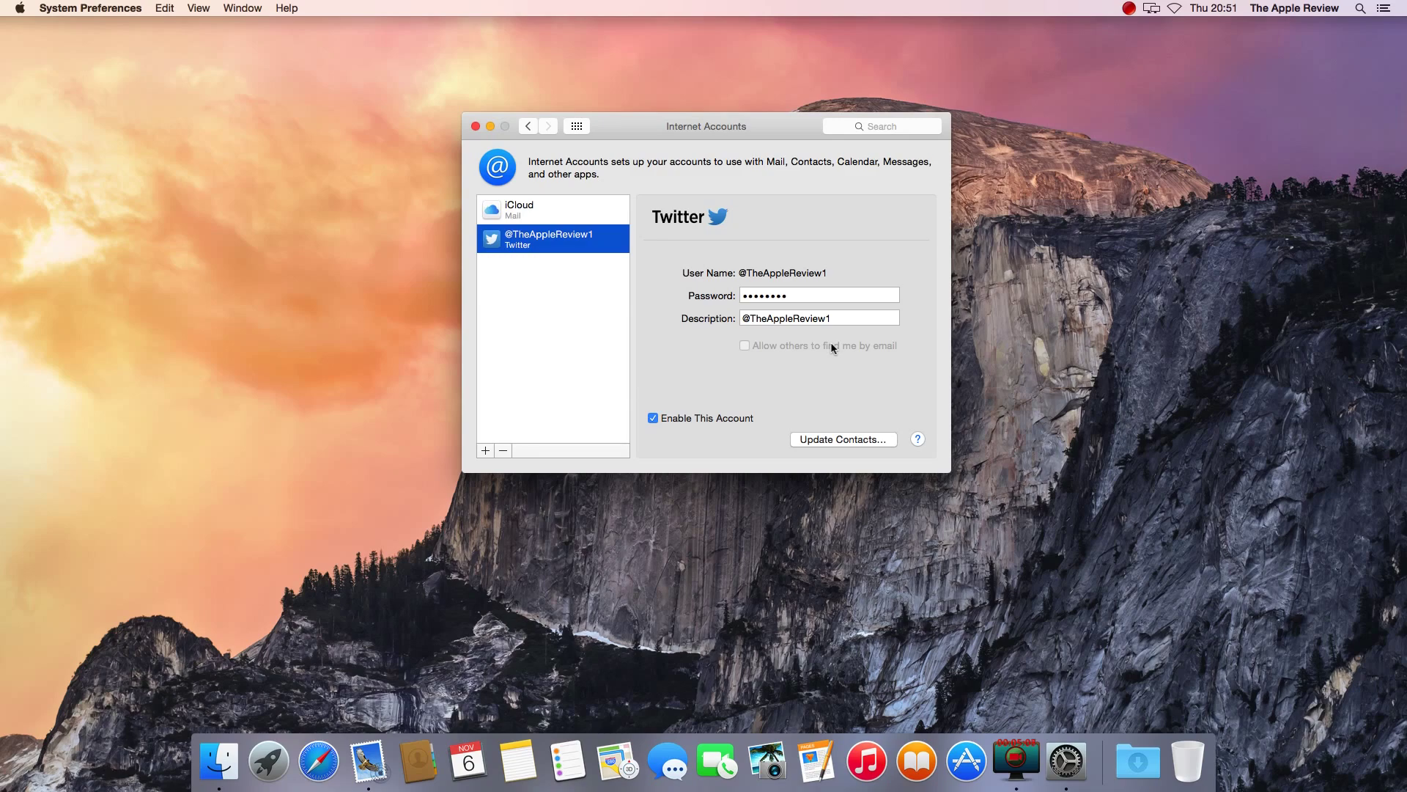
click(476, 127)
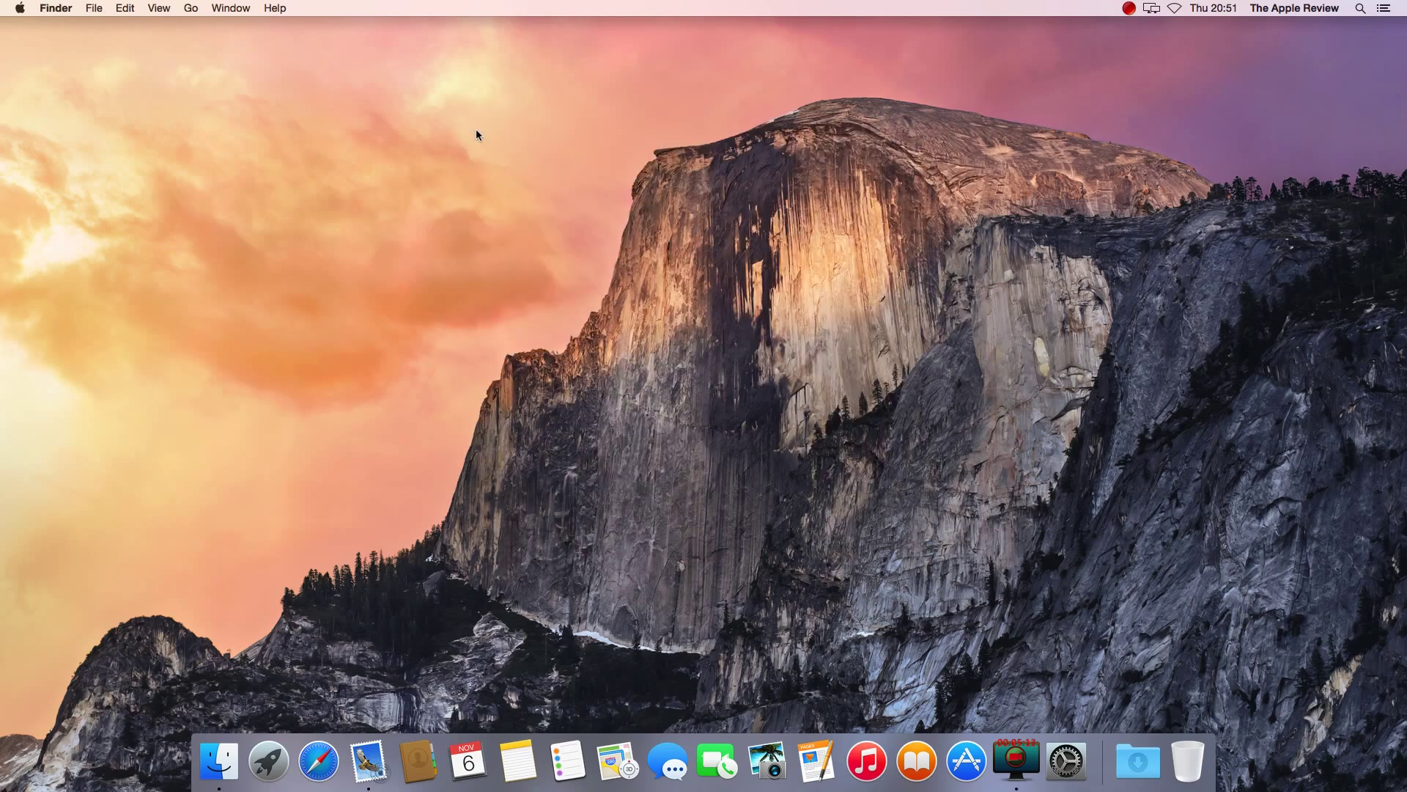
Step: Post 'Sending a Tweet directly from OS X Yosemite Notification Centre' via Social, accepting the Centre correction
click(1385, 9)
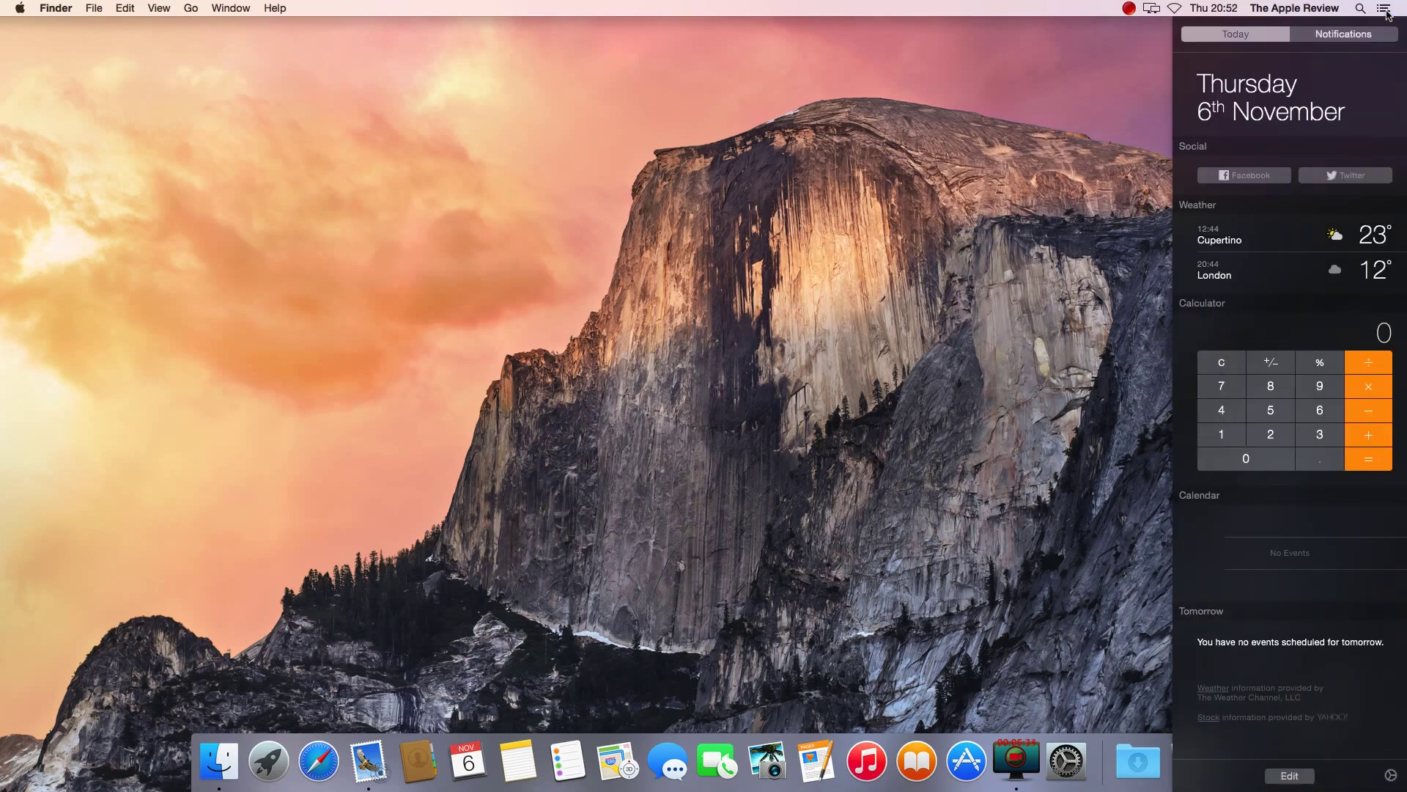
click(1356, 176)
text(S)
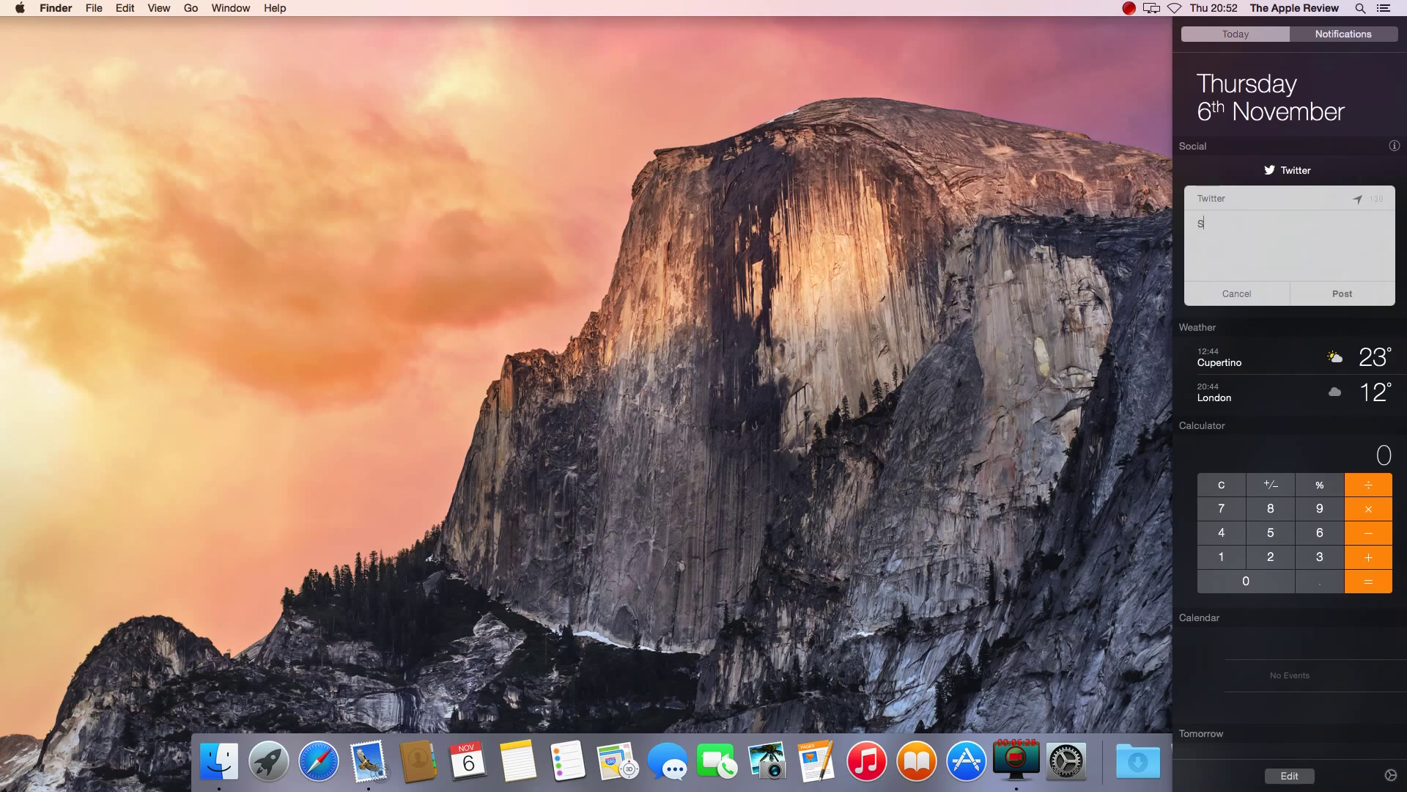
text(ending a Tweet directly from OS X Yosemite)
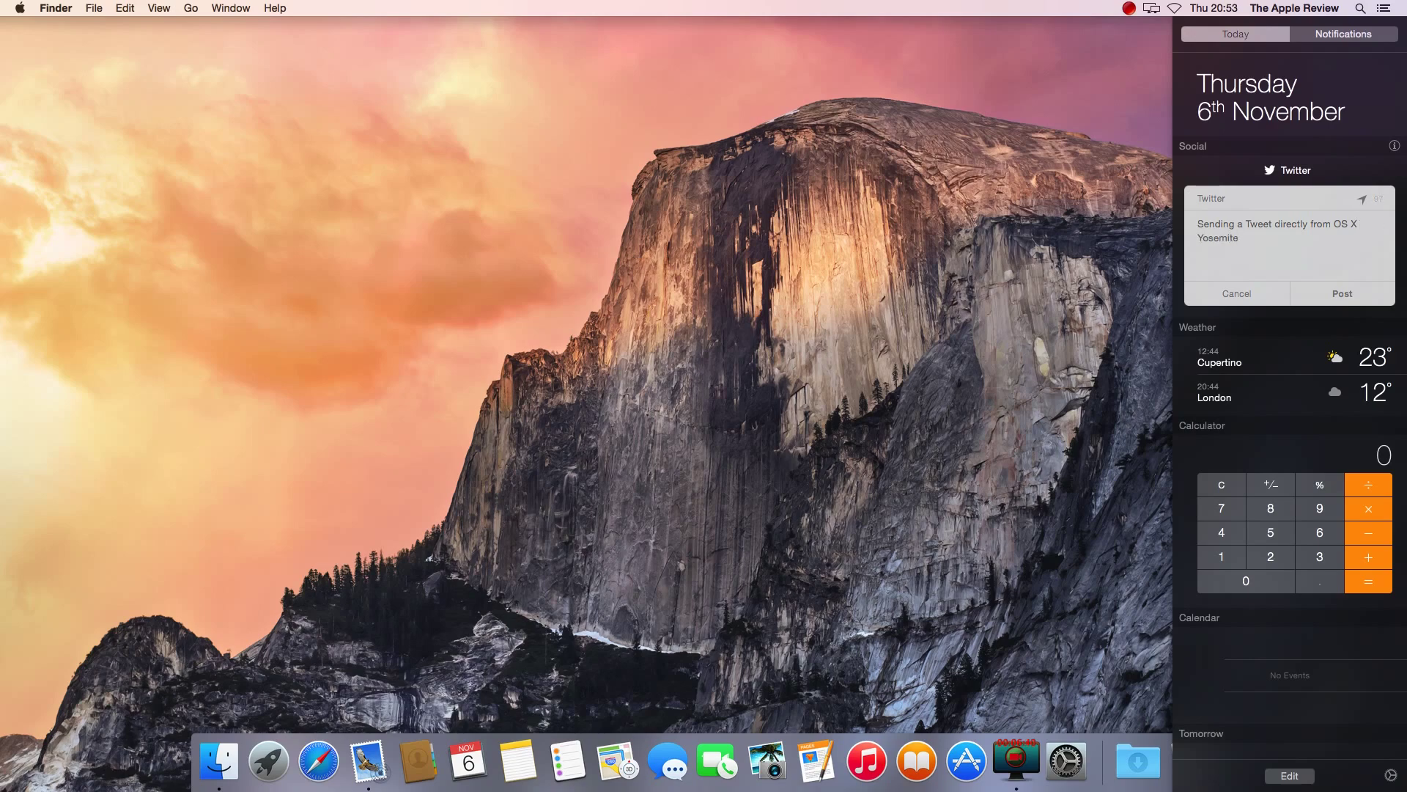
text( Notification Center)
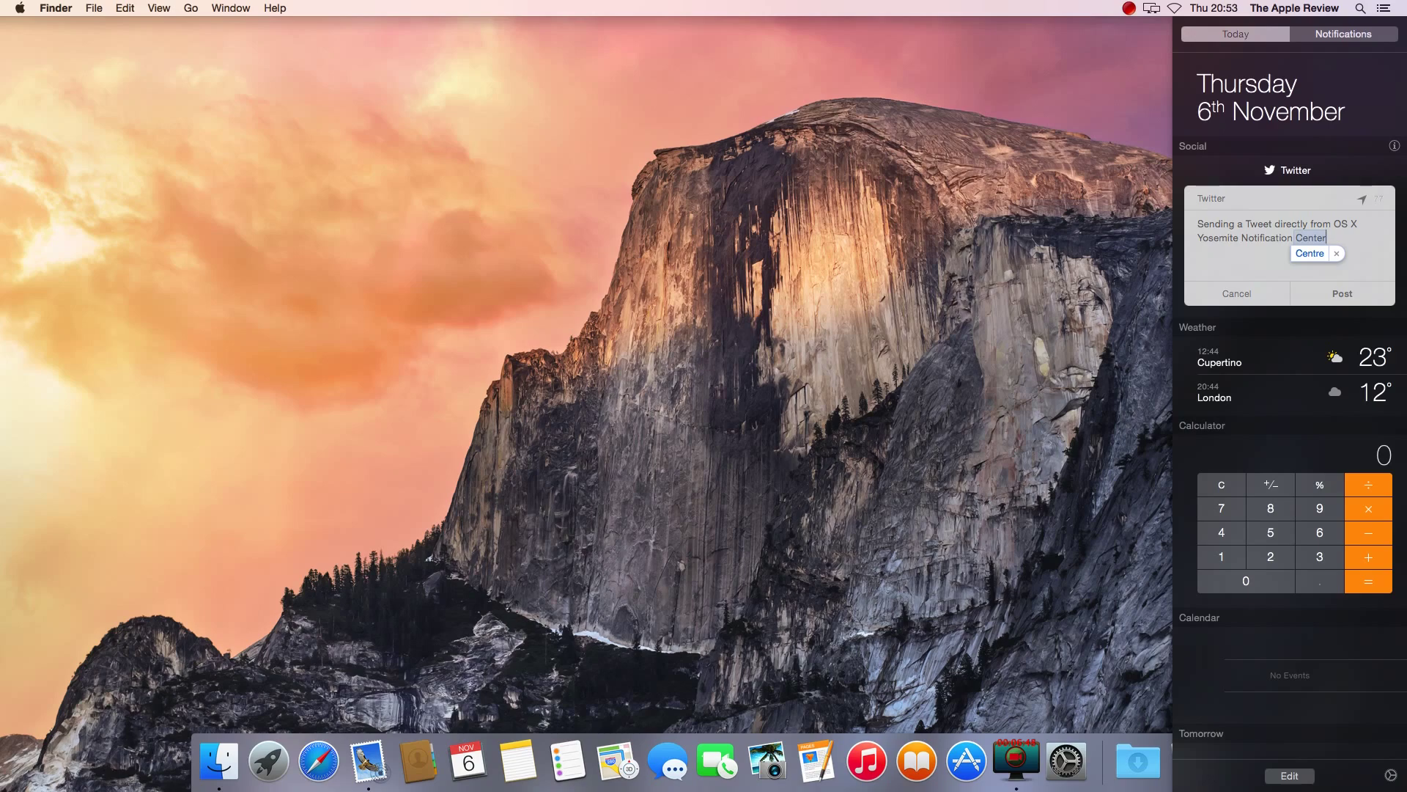
click(1364, 248)
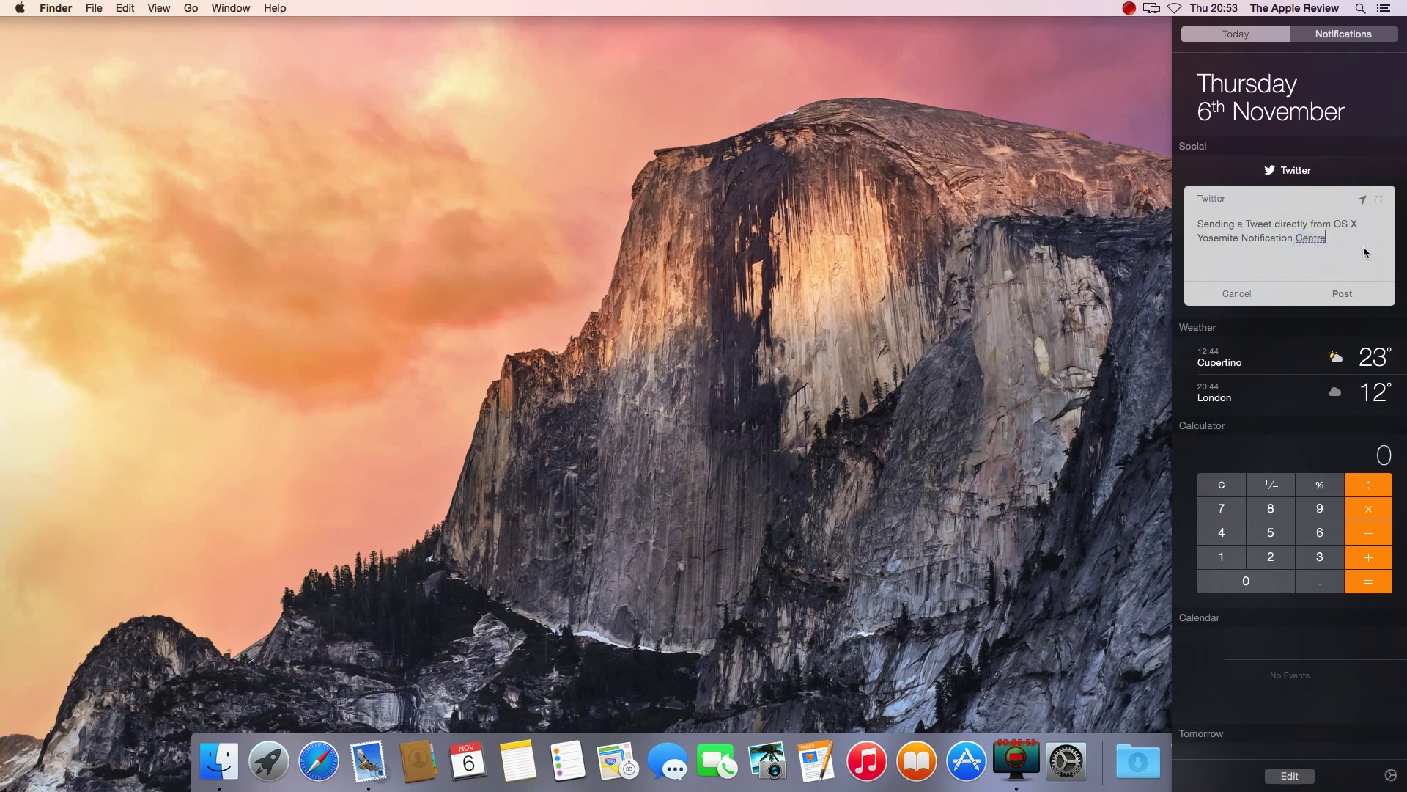
click(1347, 292)
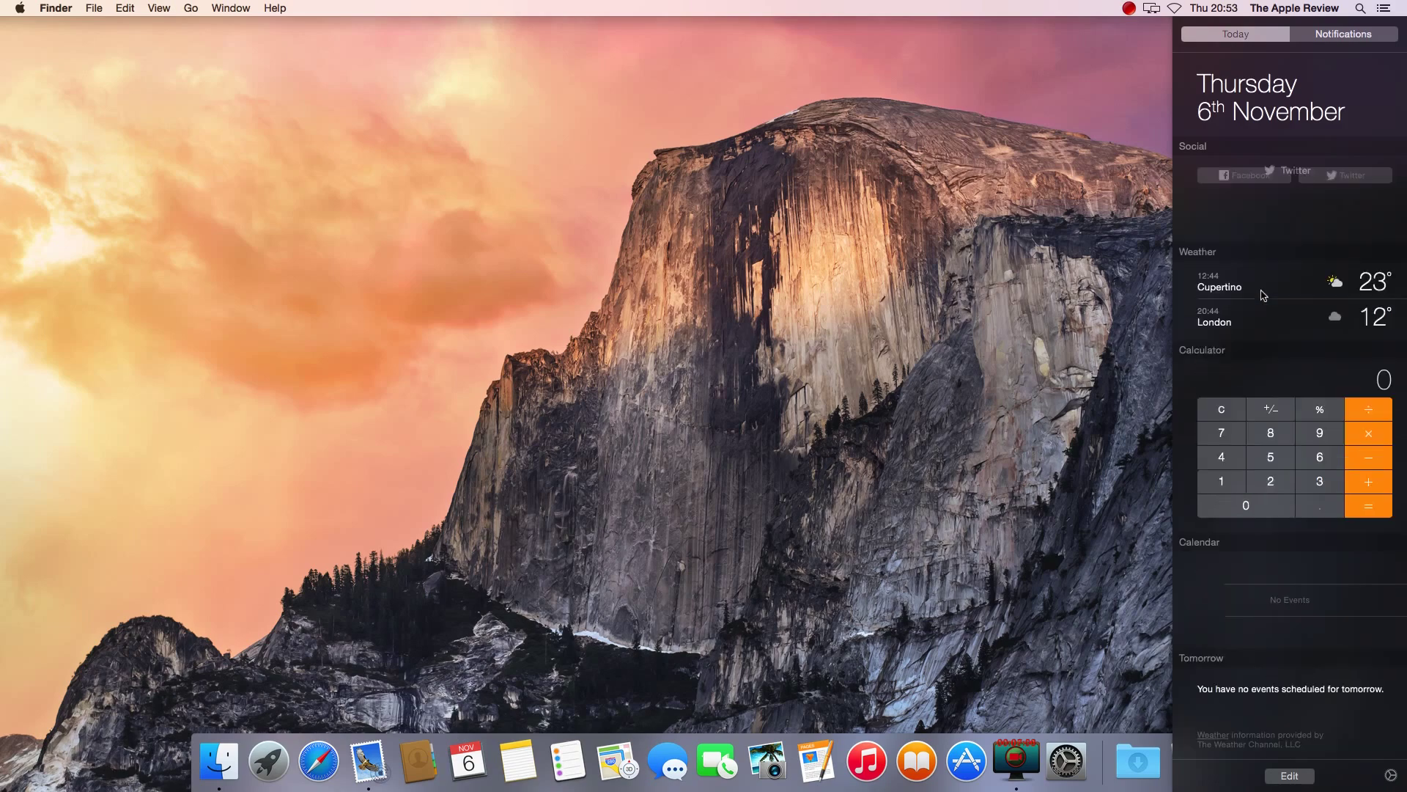
click(1065, 225)
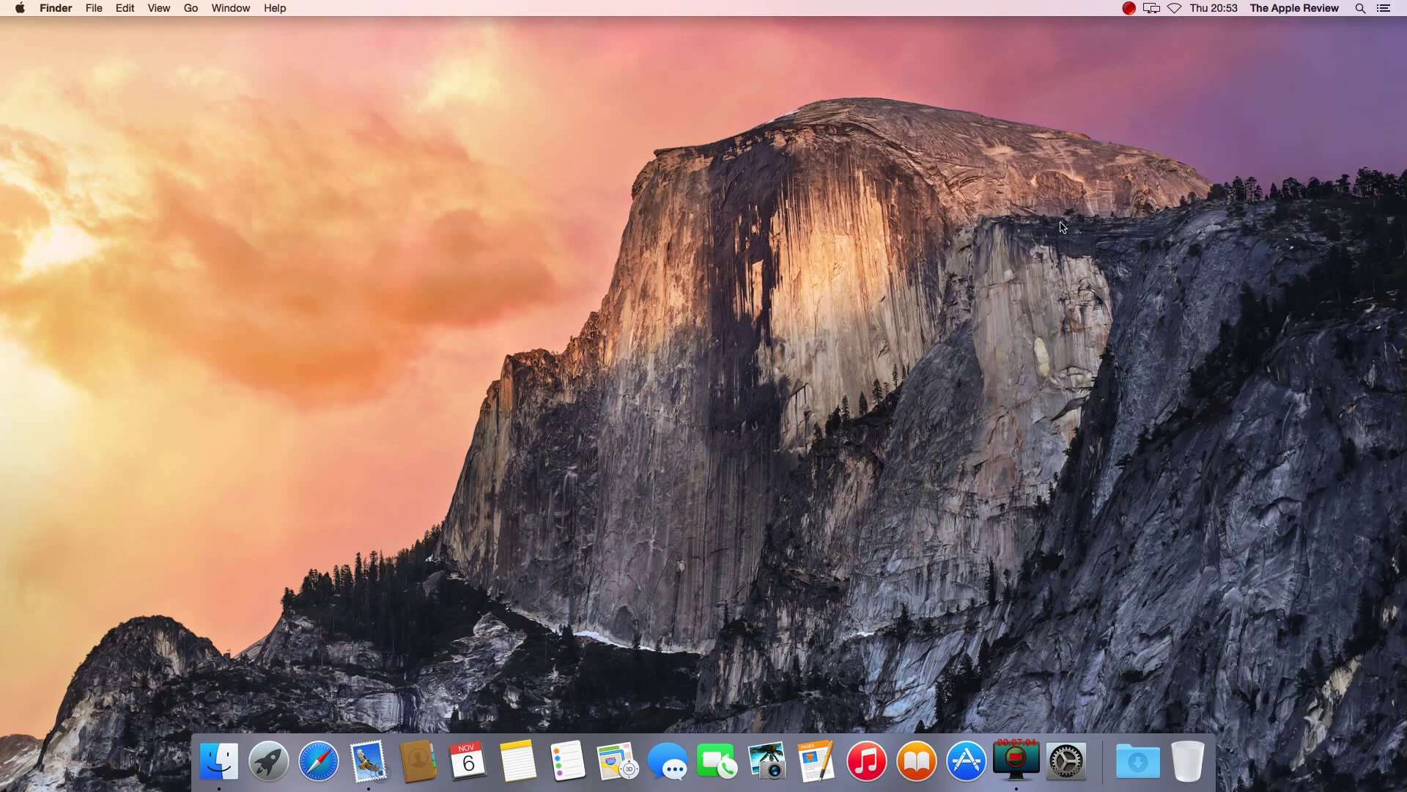
click(1391, 12)
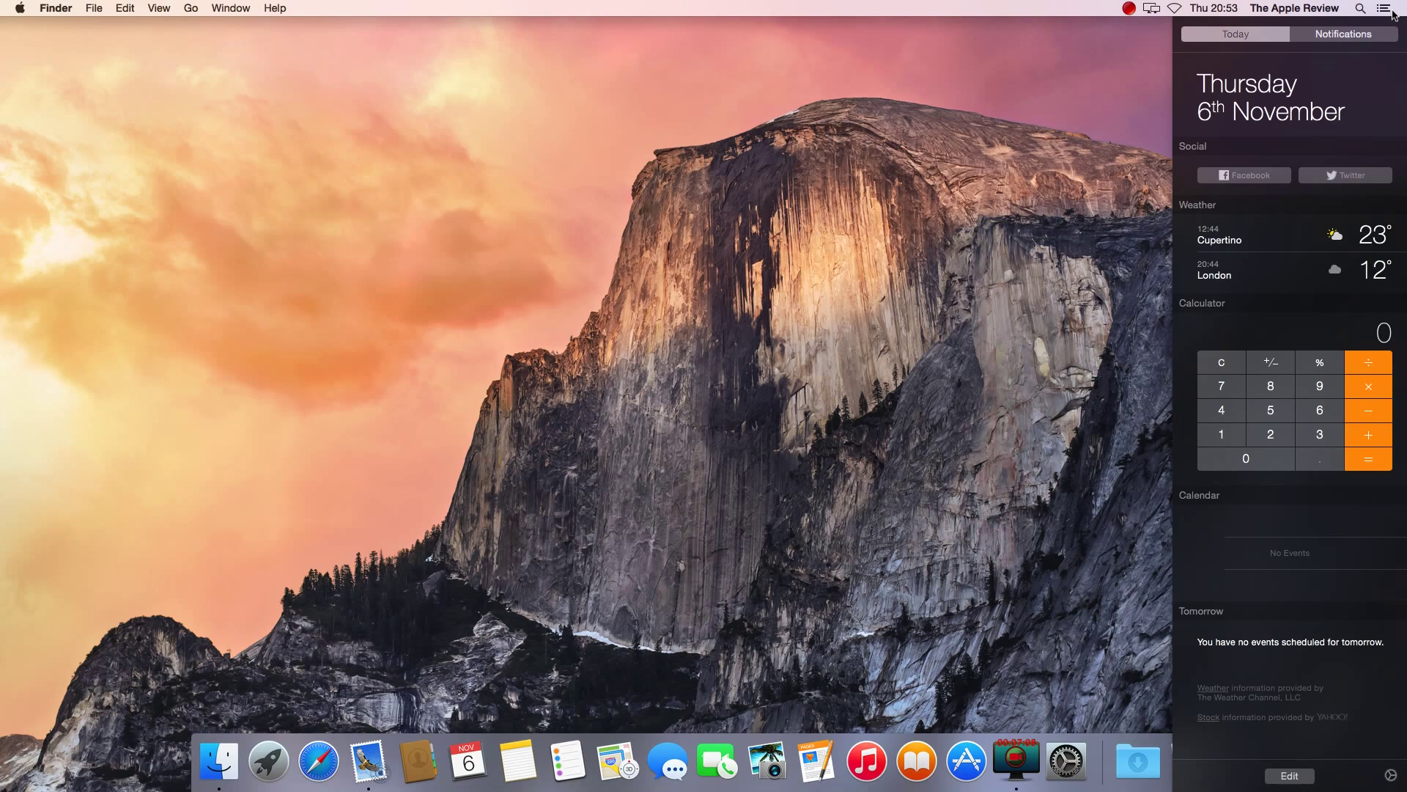
Step: Add Tokyo, Japan to the Weather widget, ordering cities Cupertino, London, Tokyo, and finish editing
click(1394, 206)
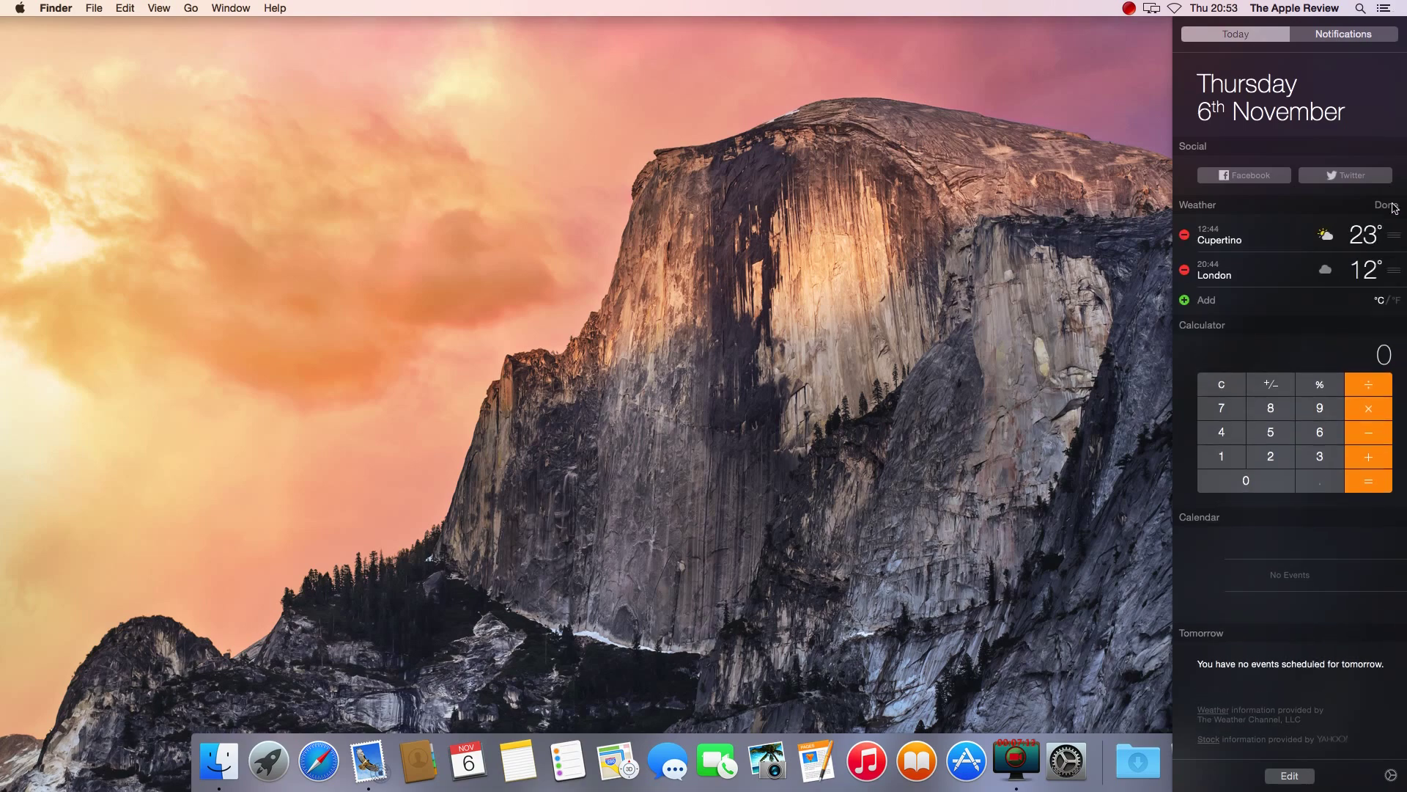
click(1187, 302)
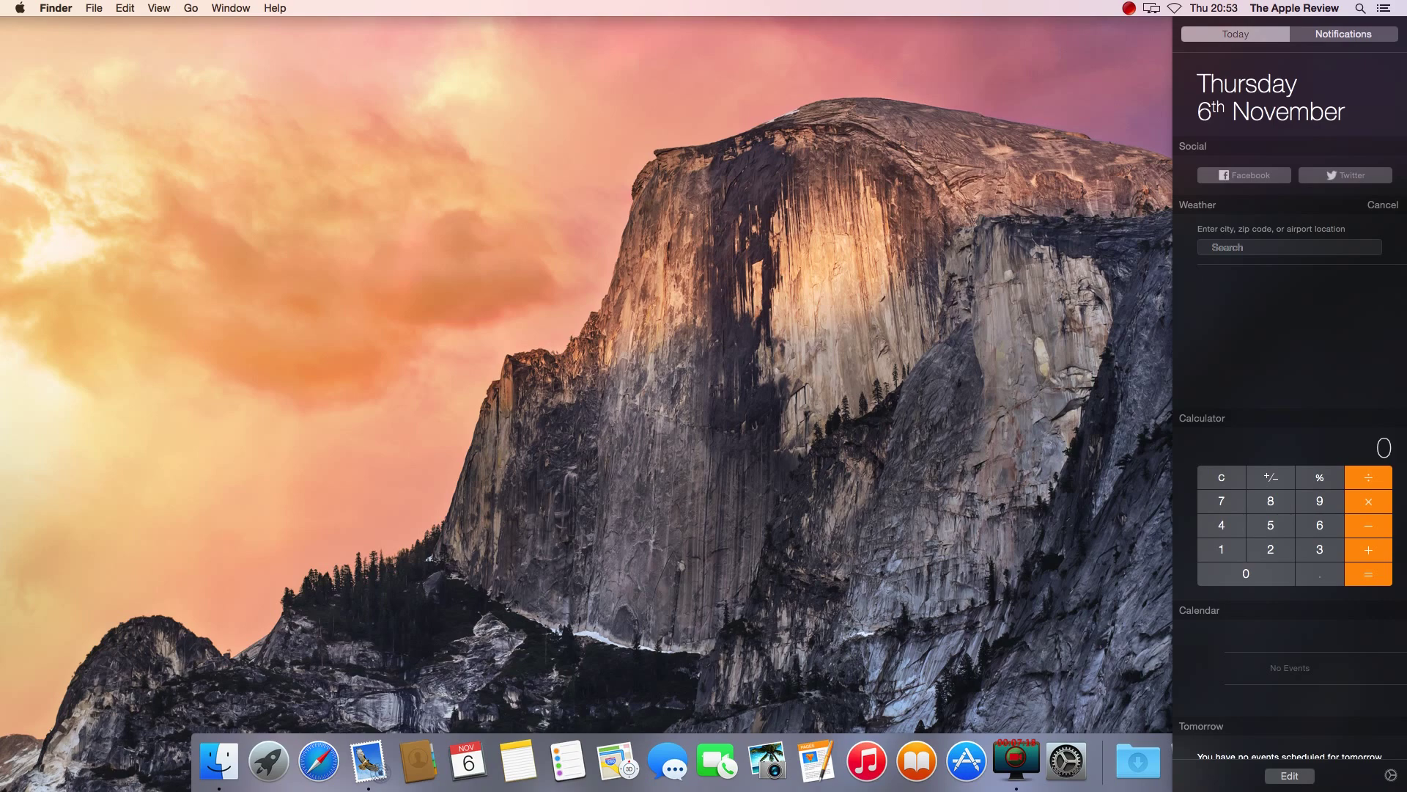
text(Tokyo)
click(1218, 275)
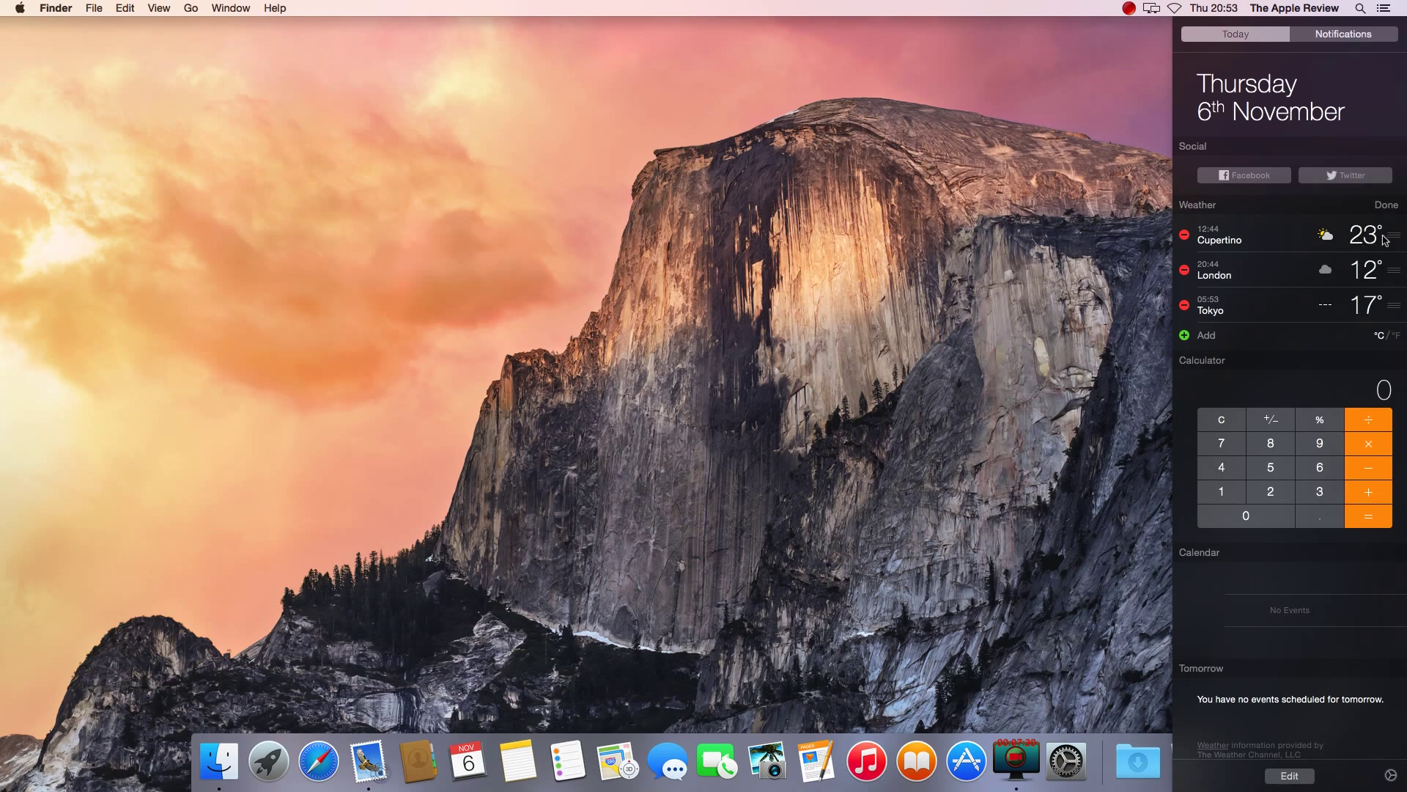
drag(1392, 238, 1393, 262)
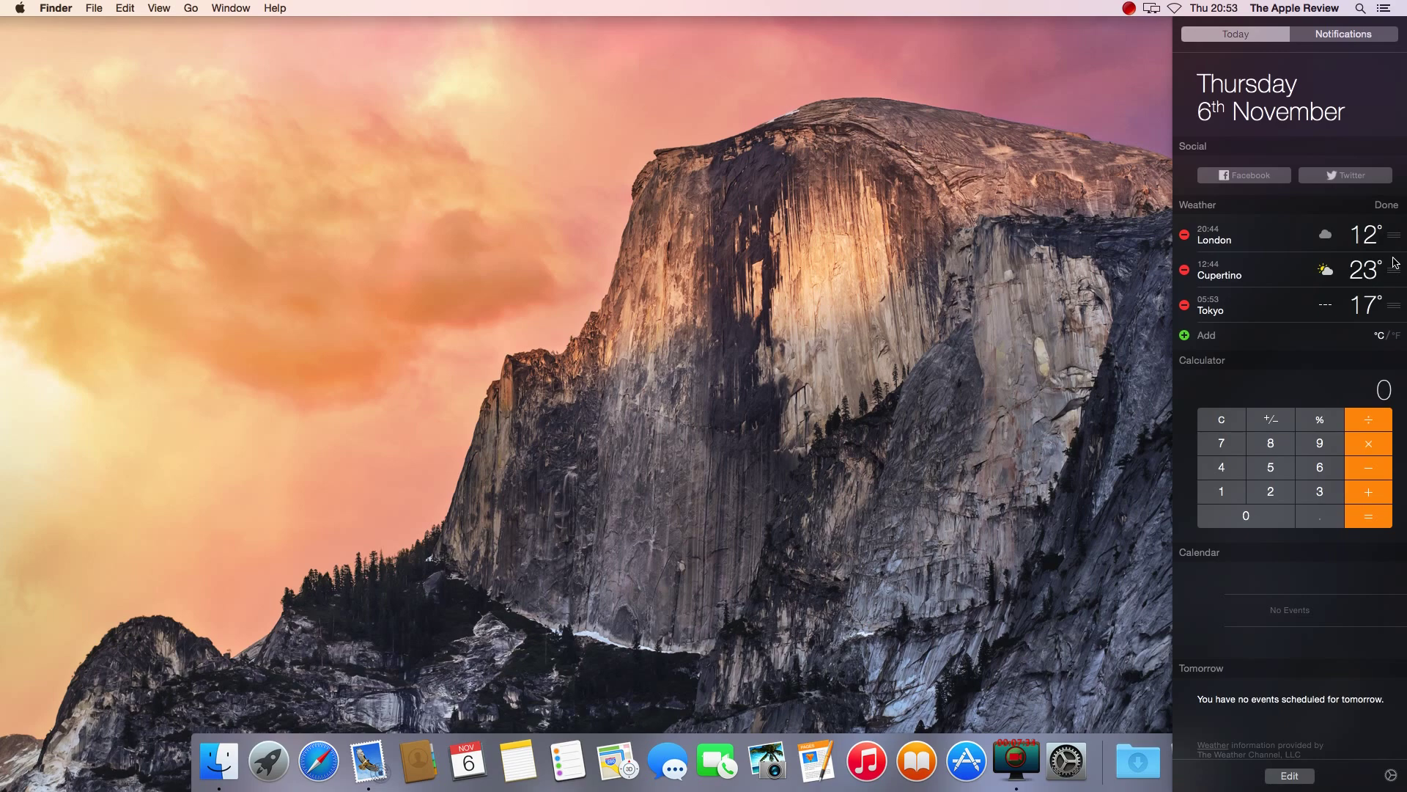
click(1390, 207)
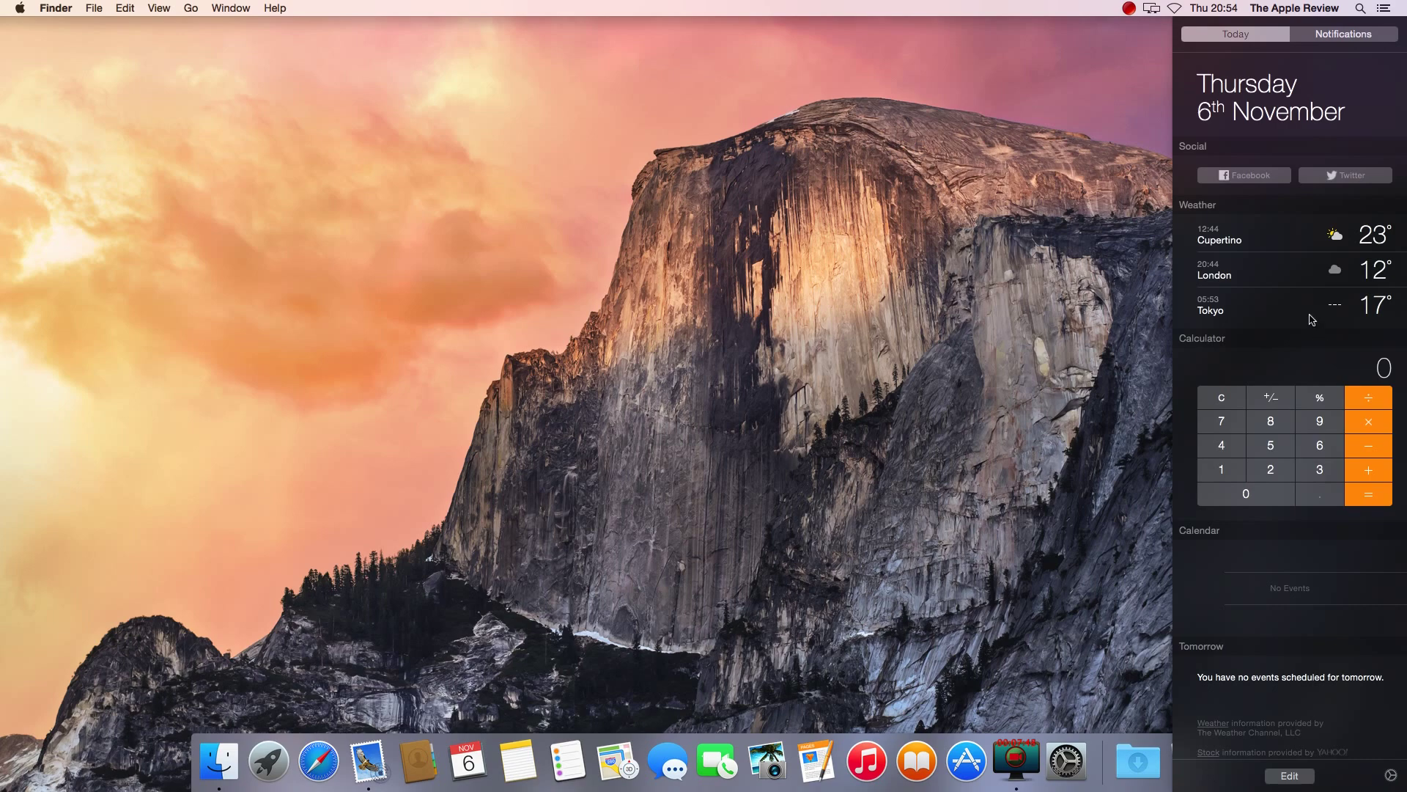
Step: Expand and collapse Cupertino's forecast, then open its weather.com page in Safari
click(1289, 243)
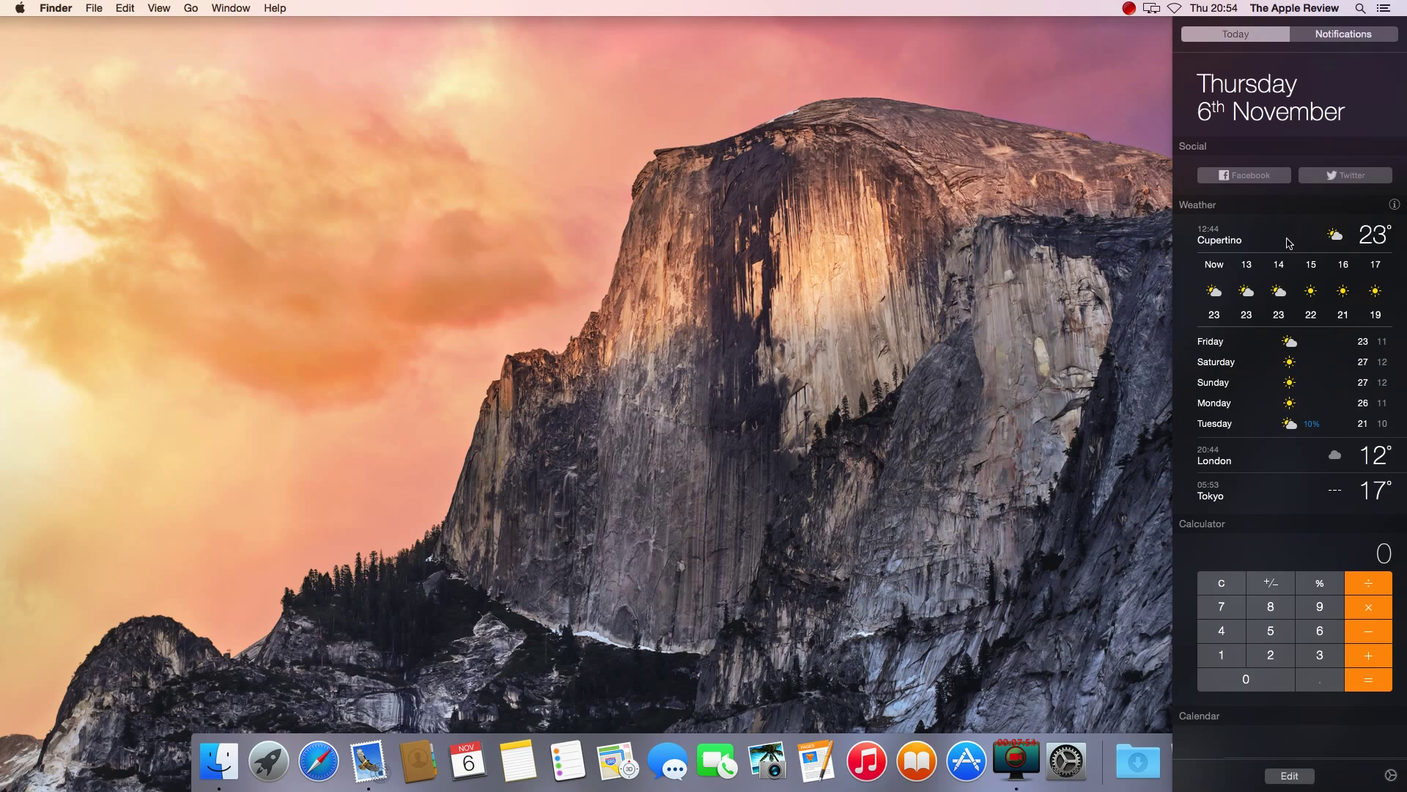
click(1290, 243)
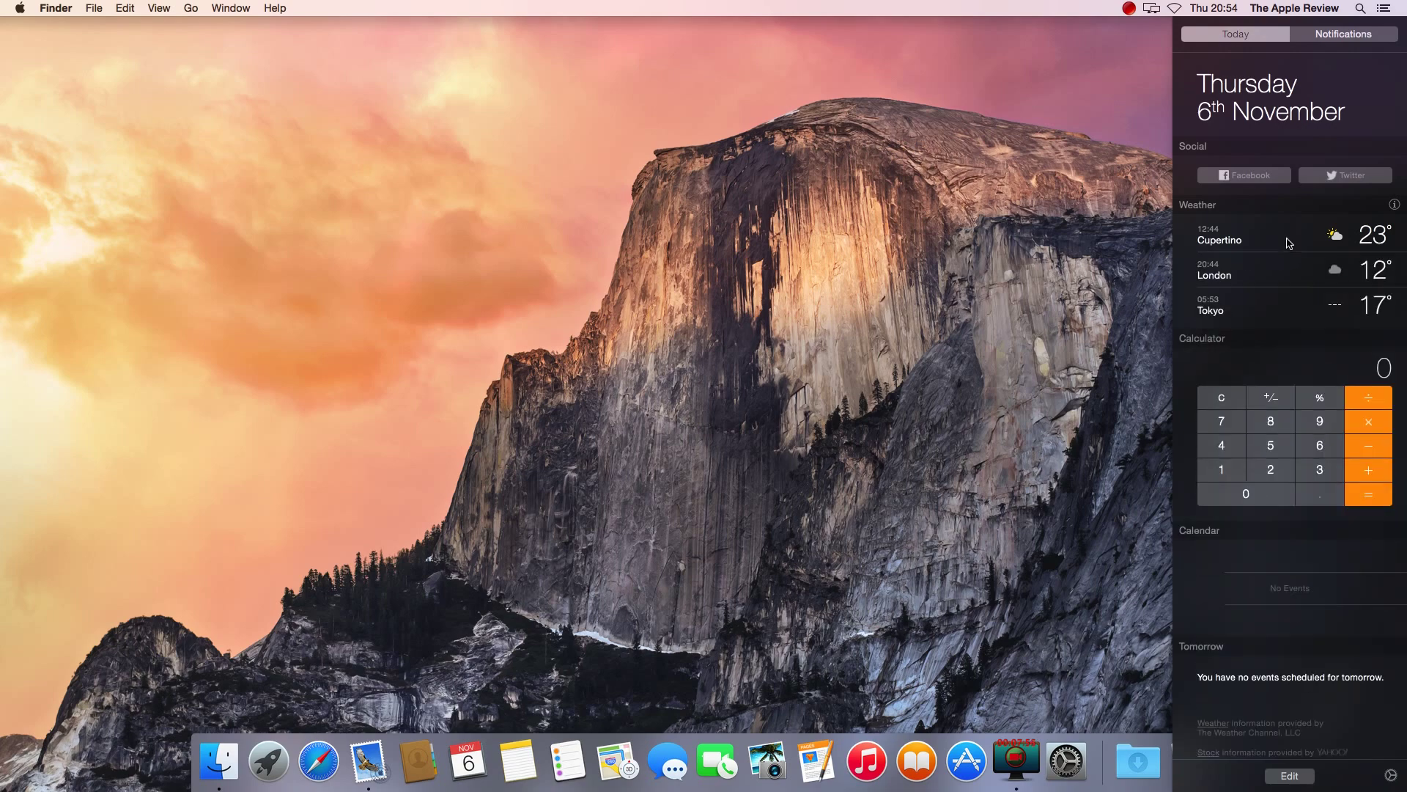
click(1204, 242)
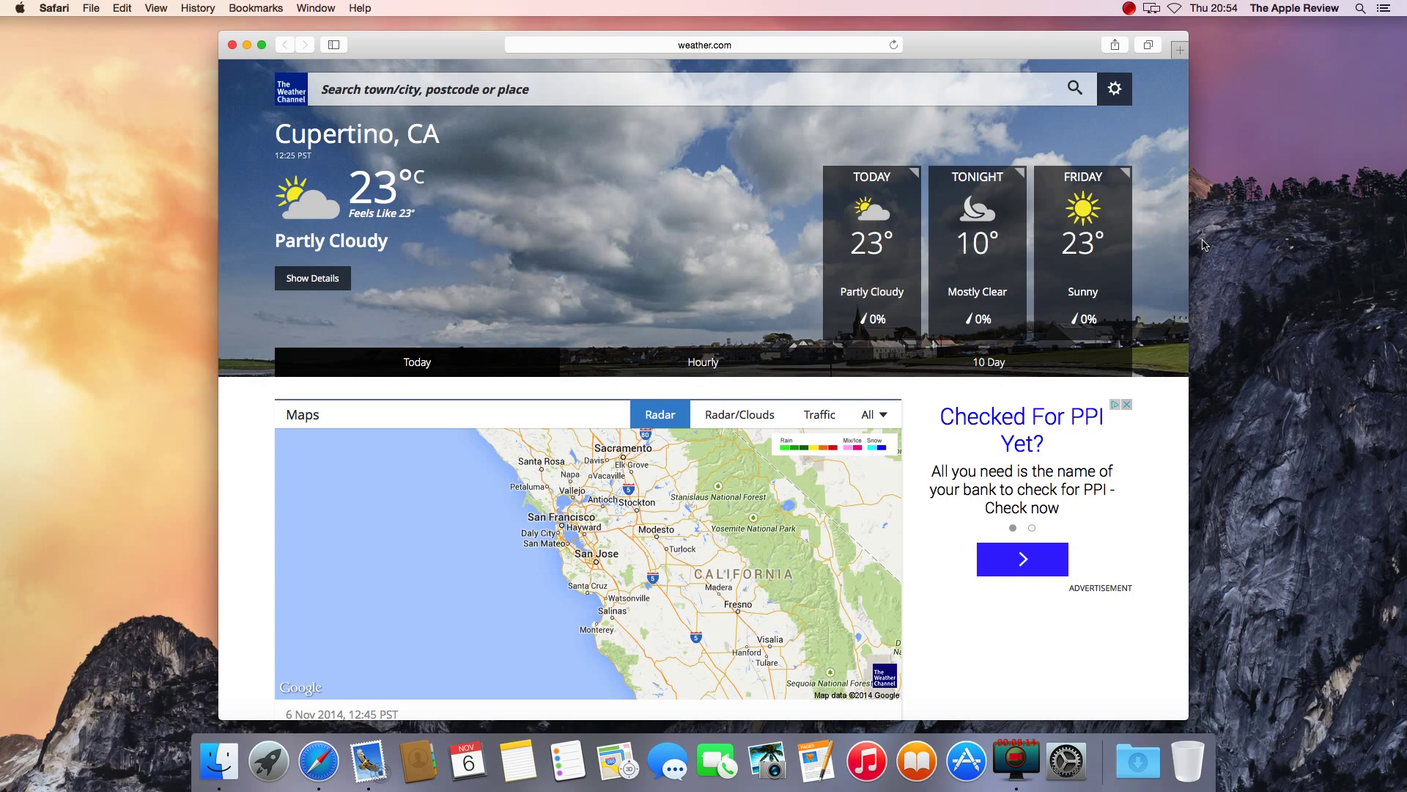
Step: Quit Safari from its menu, closing the weather.com Cupertino page
click(63, 9)
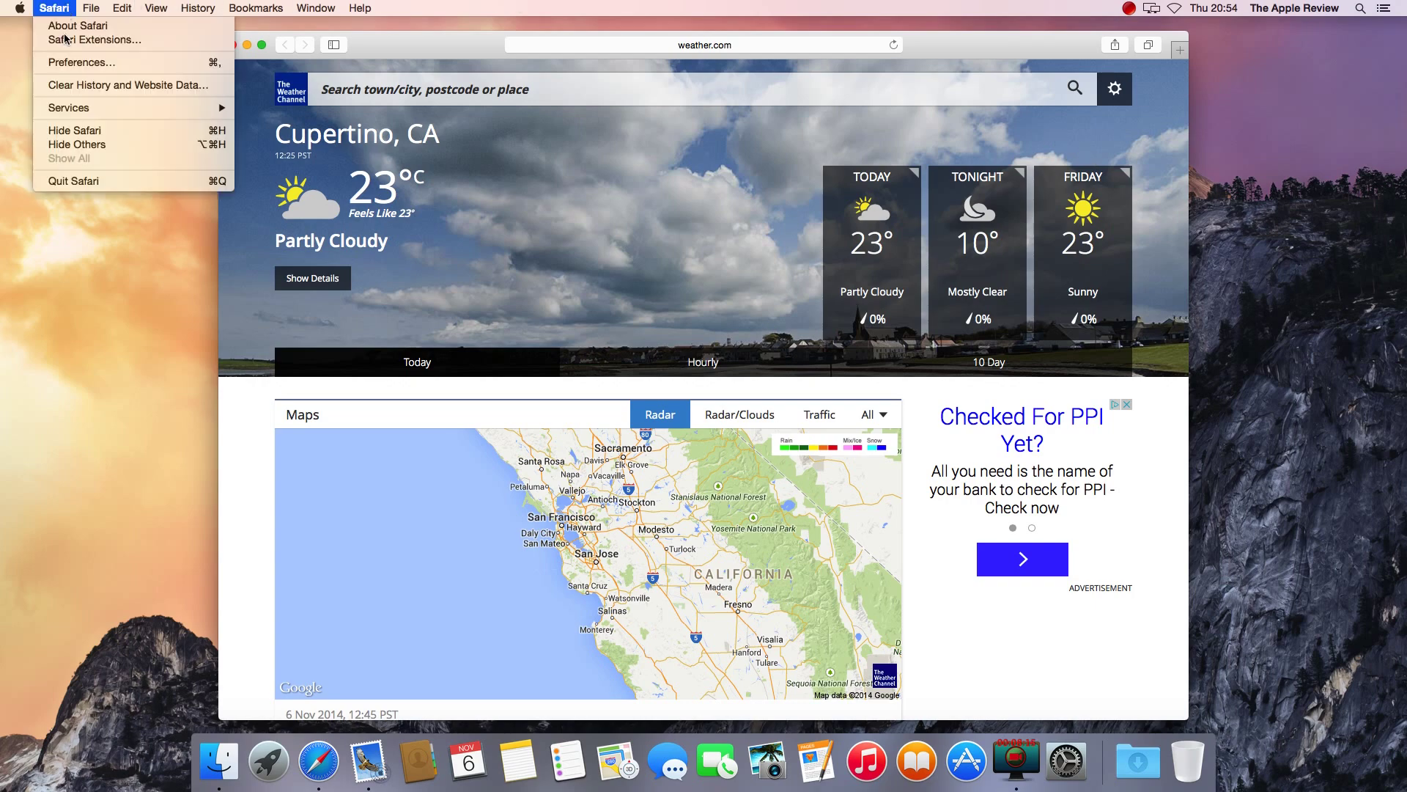
click(66, 186)
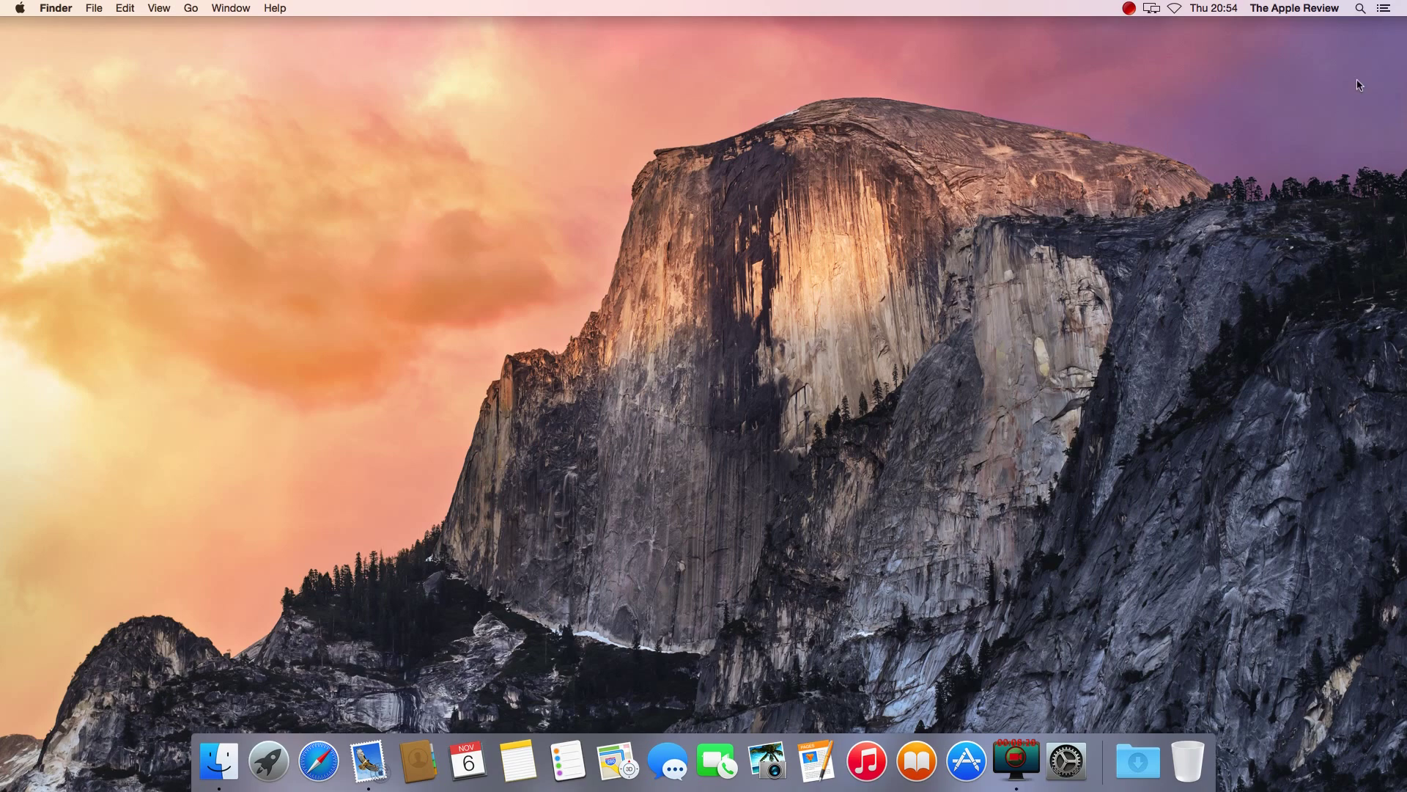
Step: Check Notification Center's Notifications list for new alerts, then go back to the Today widgets
click(1384, 10)
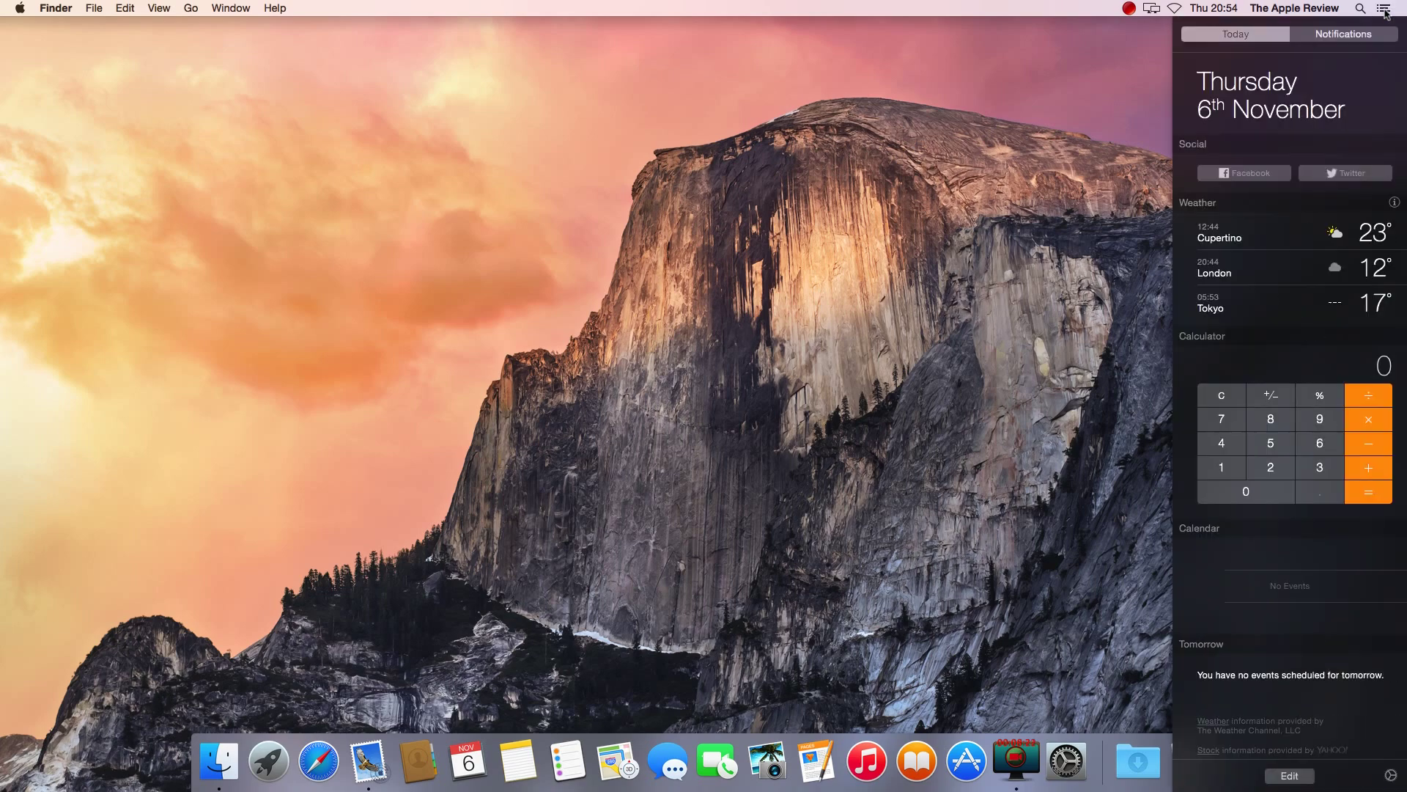
click(1376, 36)
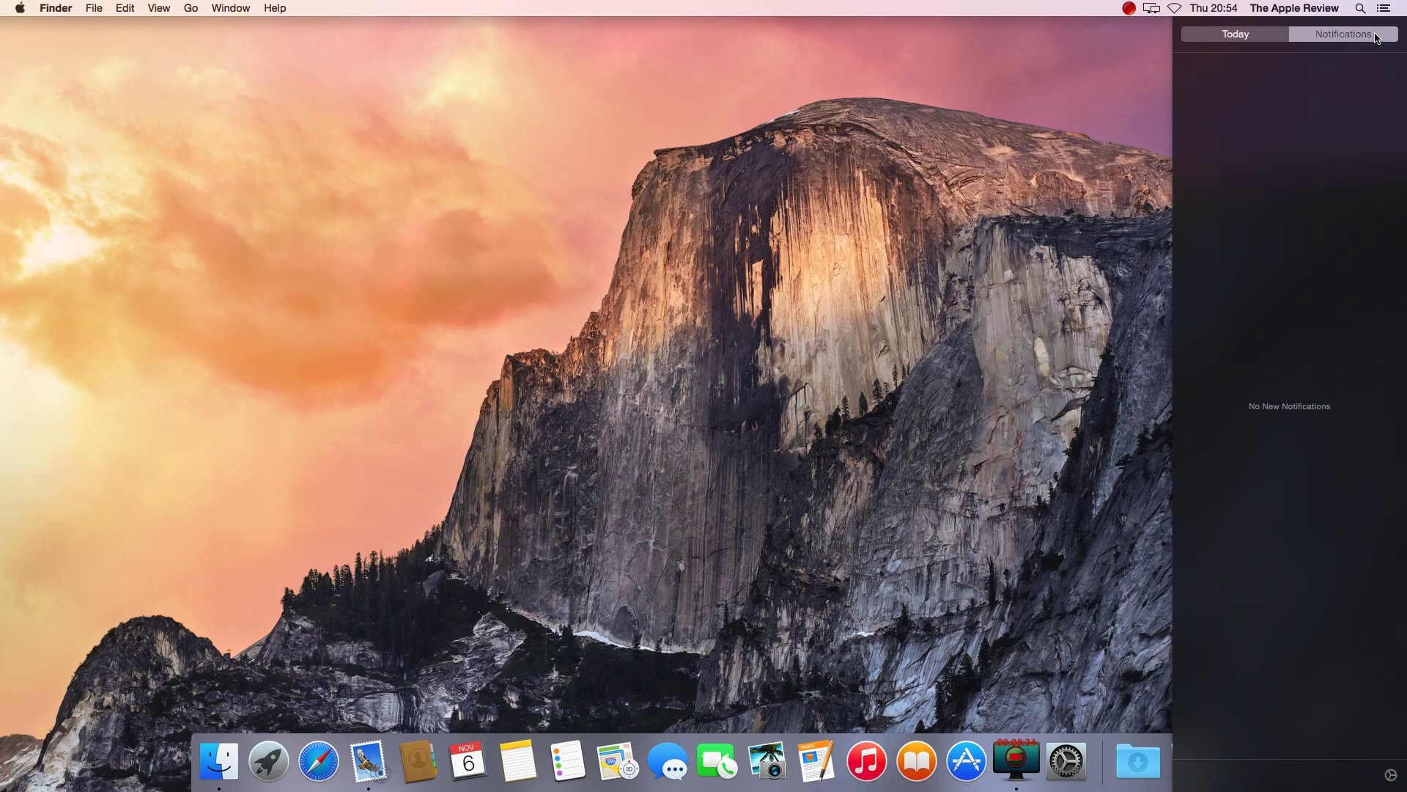
click(1281, 37)
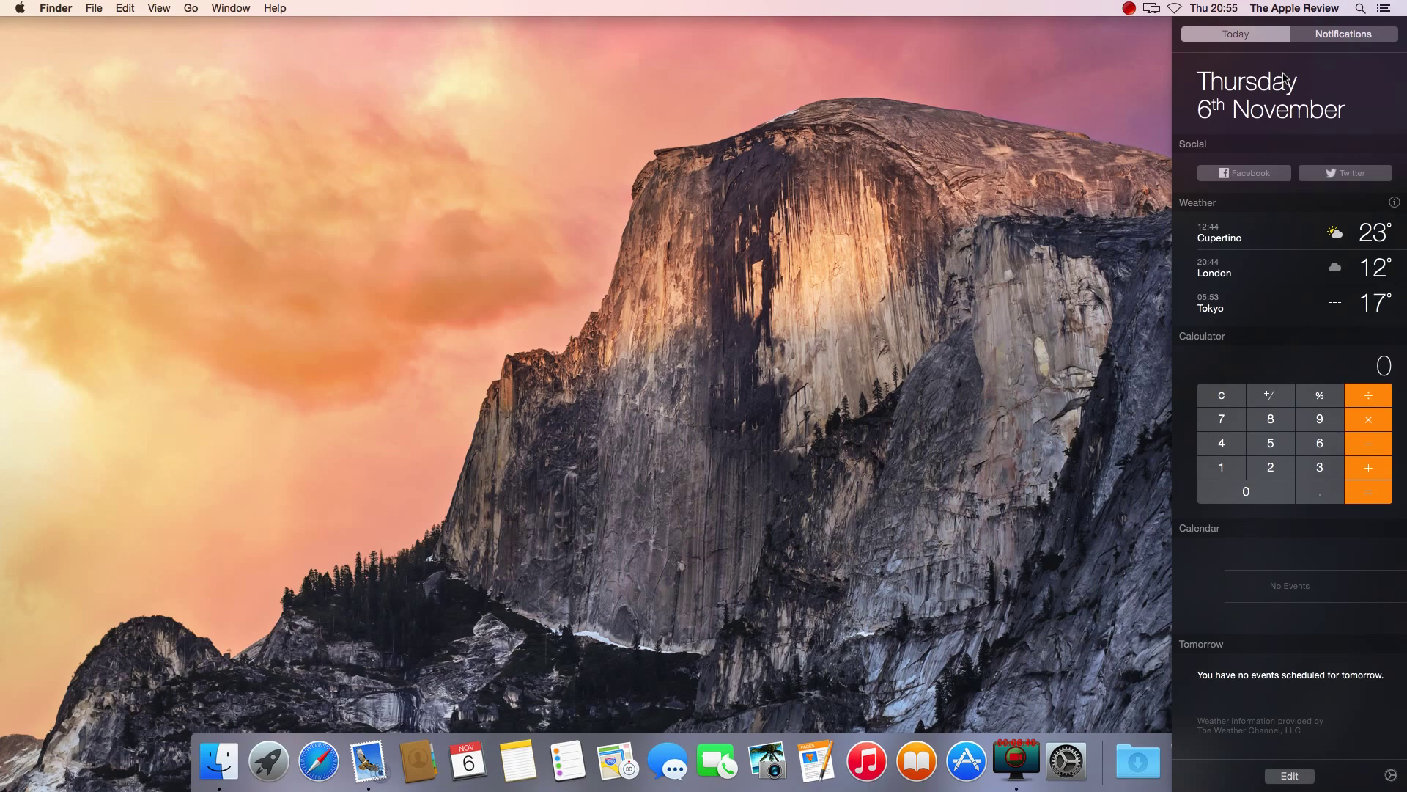
scroll(1284, 78, up, 3)
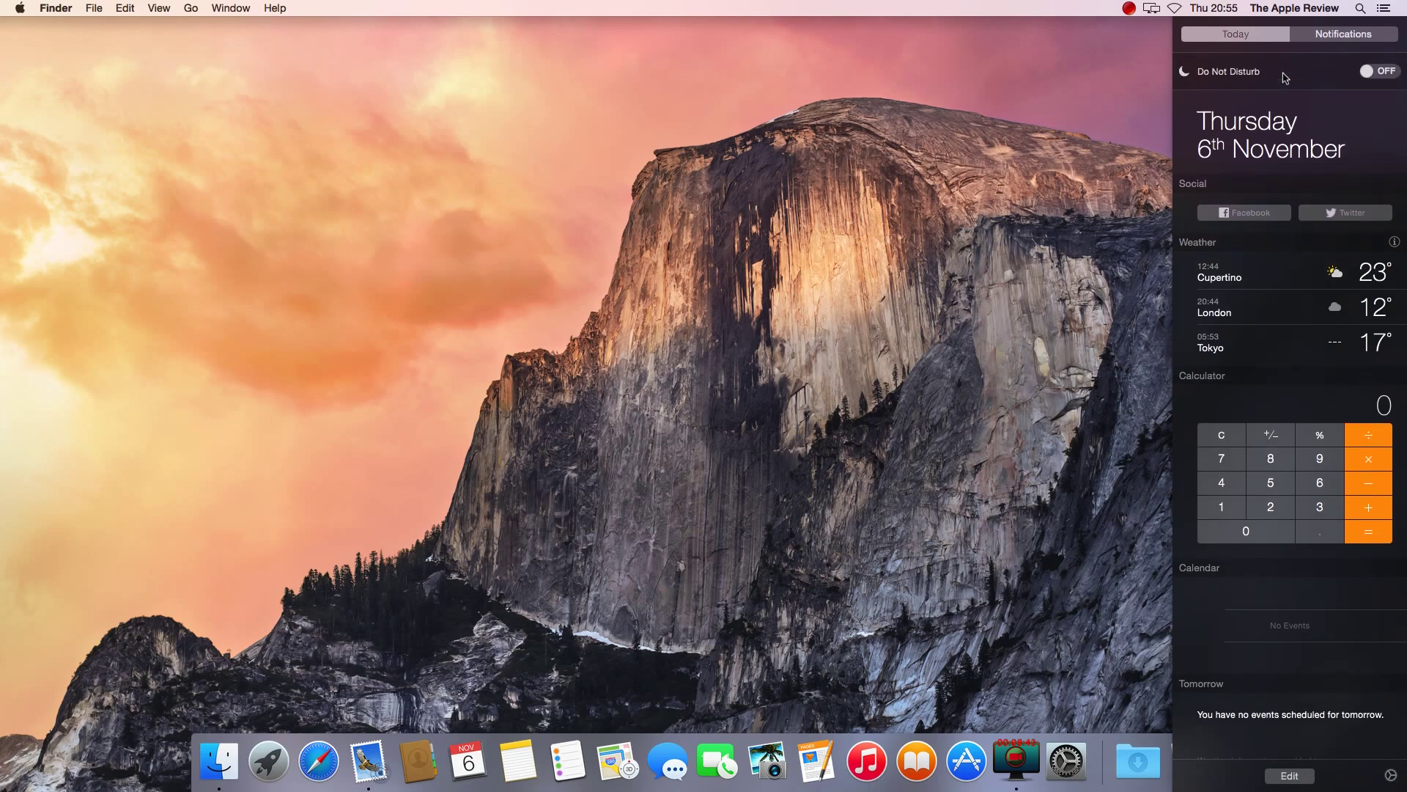
Step: Turn Do Not Disturb on and back off, then open the Notifications preferences from the gear icon
click(1388, 73)
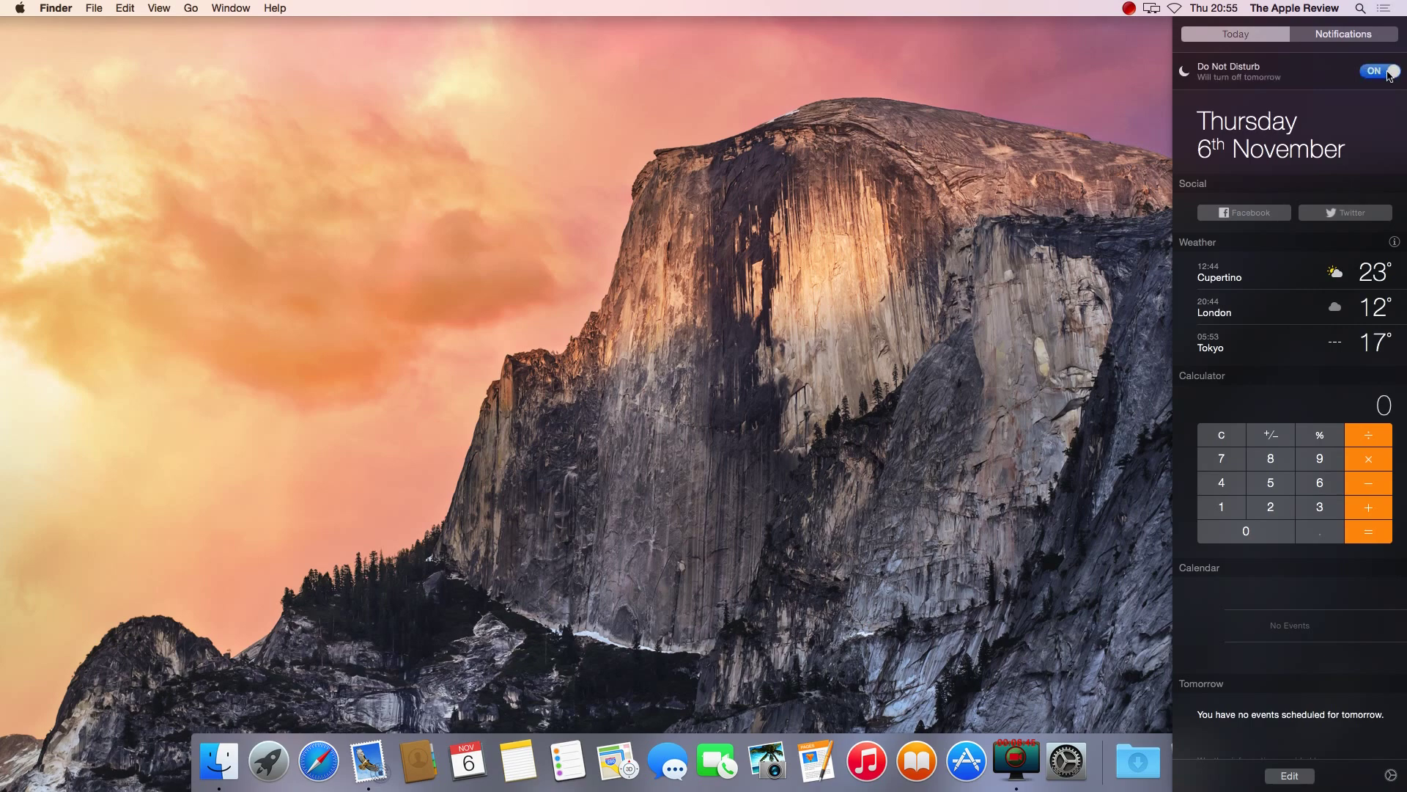
click(1383, 76)
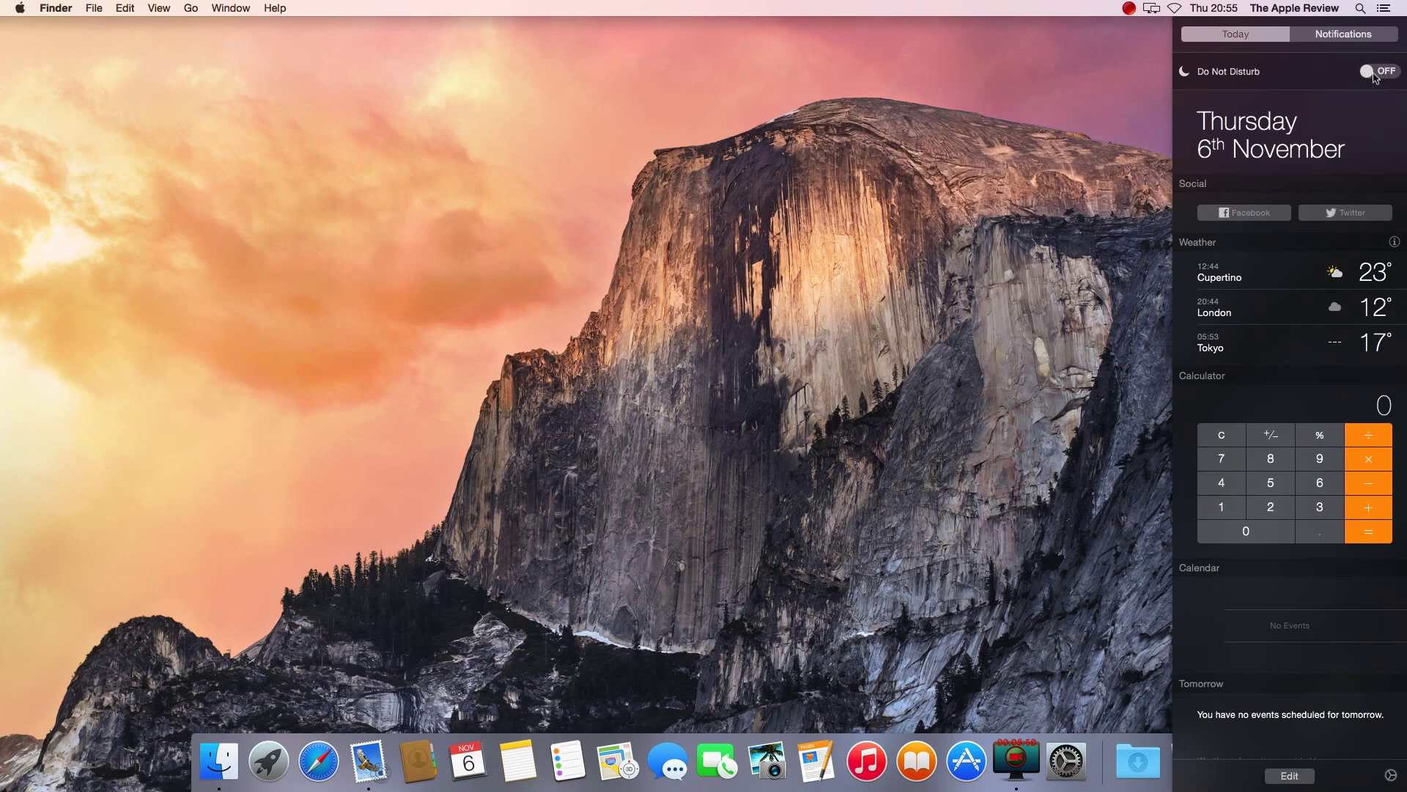
click(1392, 775)
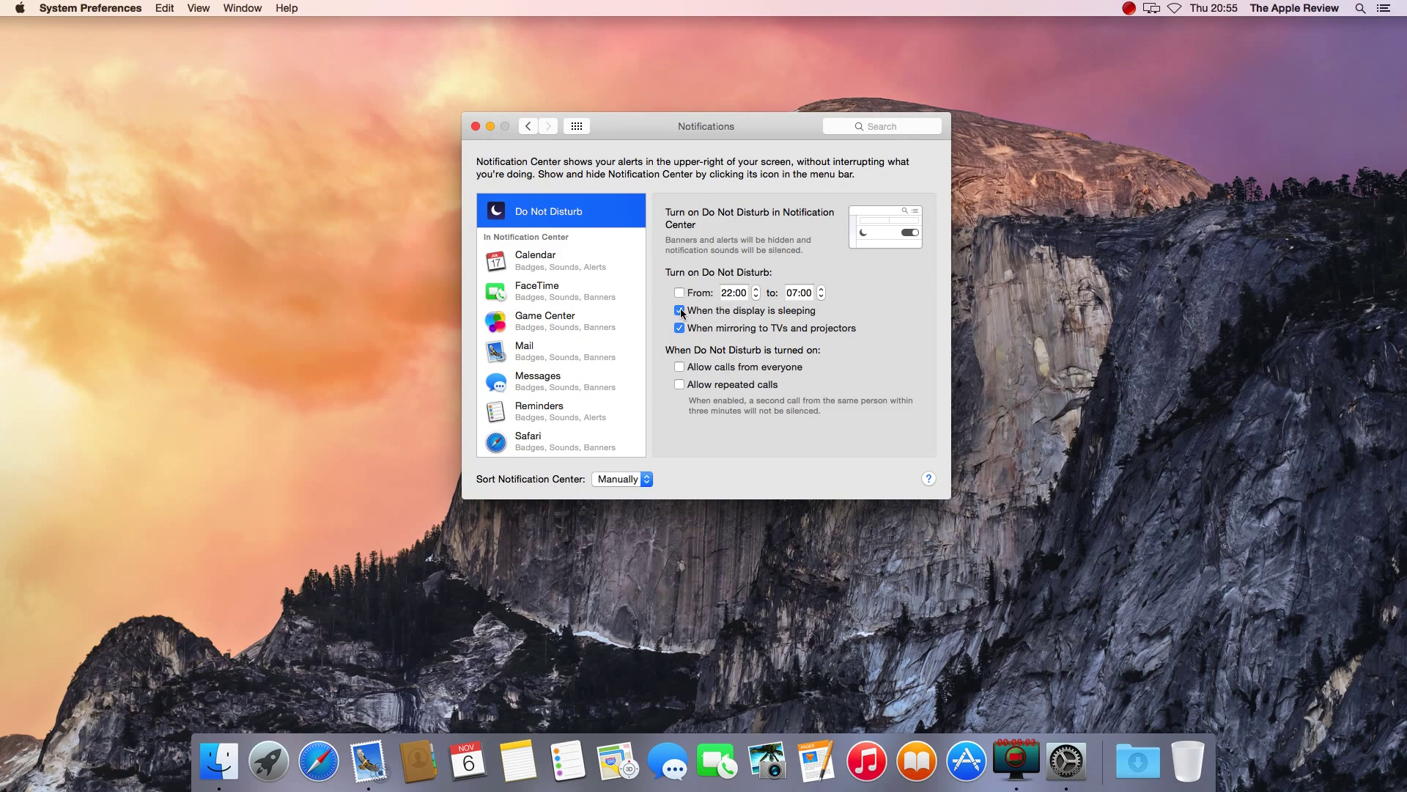
click(680, 311)
click(681, 312)
click(679, 329)
click(679, 329)
Step: Try Calendar's alert styles None and Banners, leaving it set to Alerts
click(576, 270)
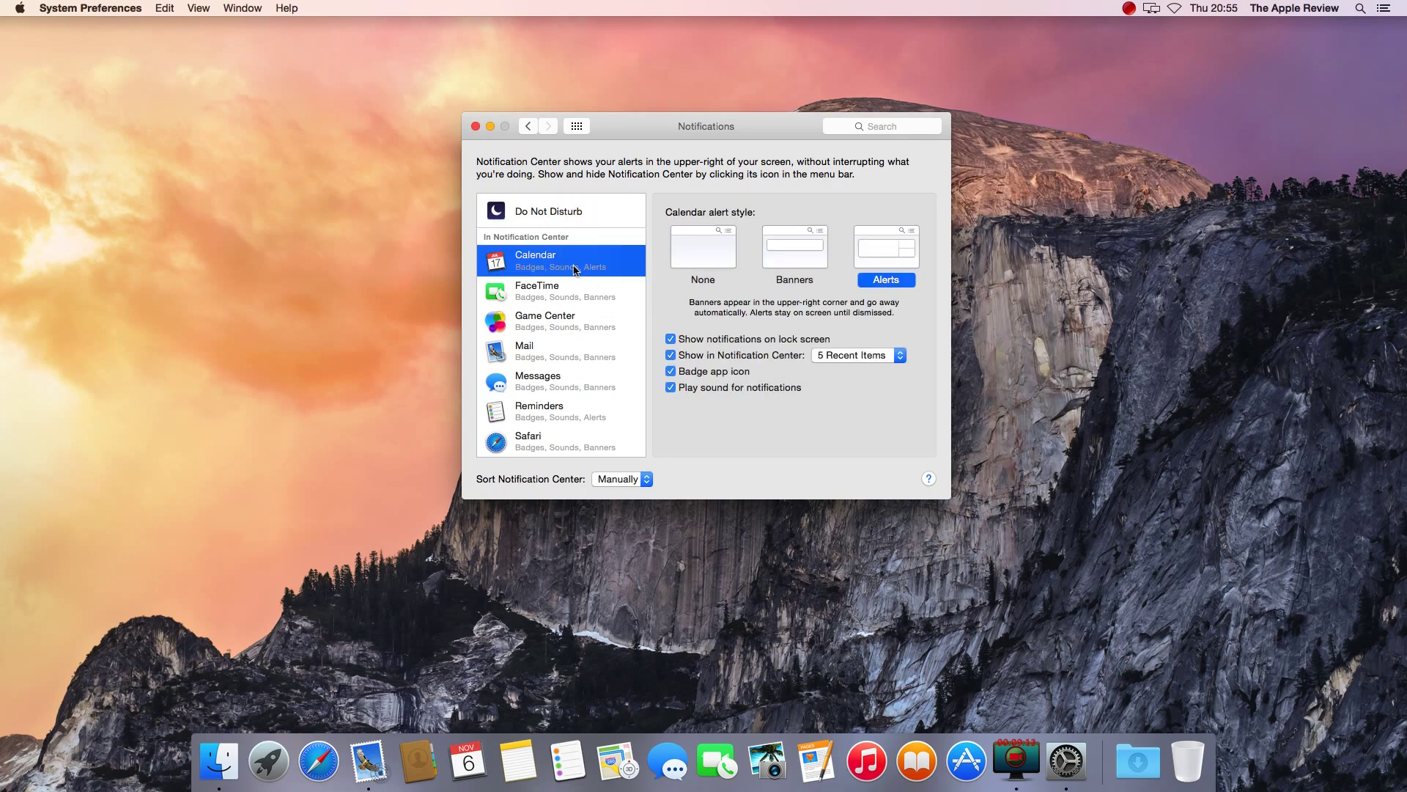
click(704, 278)
click(787, 283)
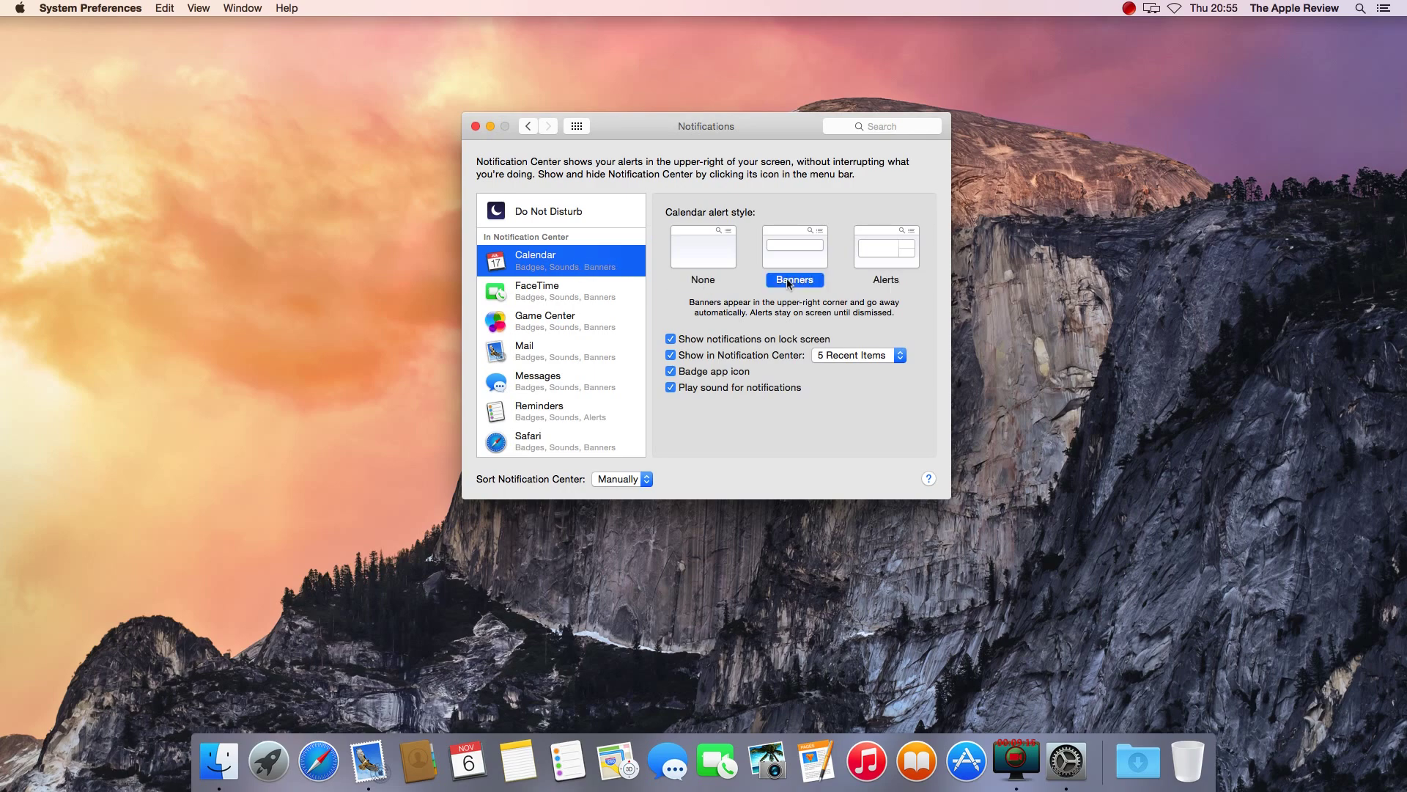
click(889, 281)
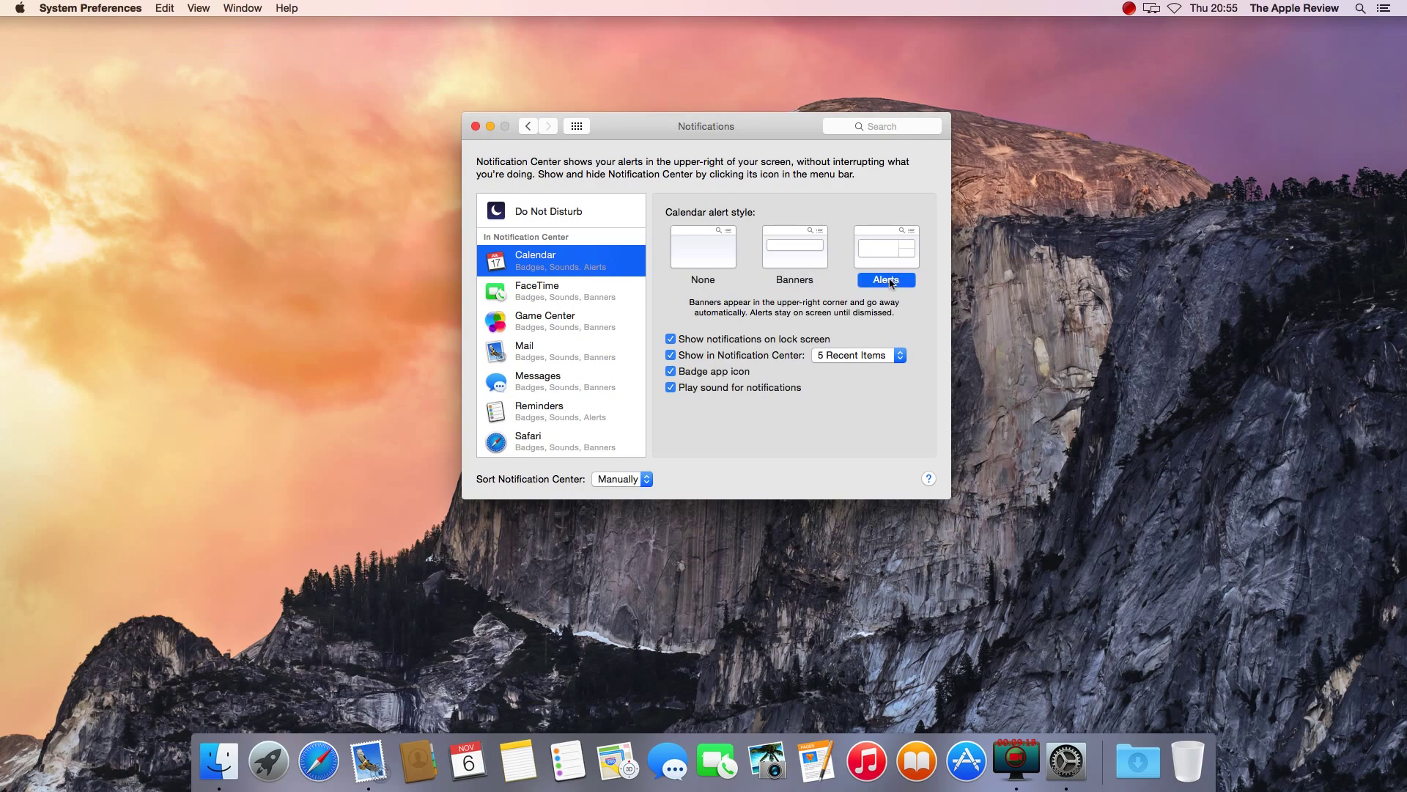
Step: Review the notification settings of FaceTime, Game Center, Mail, Messages and Reminders
click(547, 296)
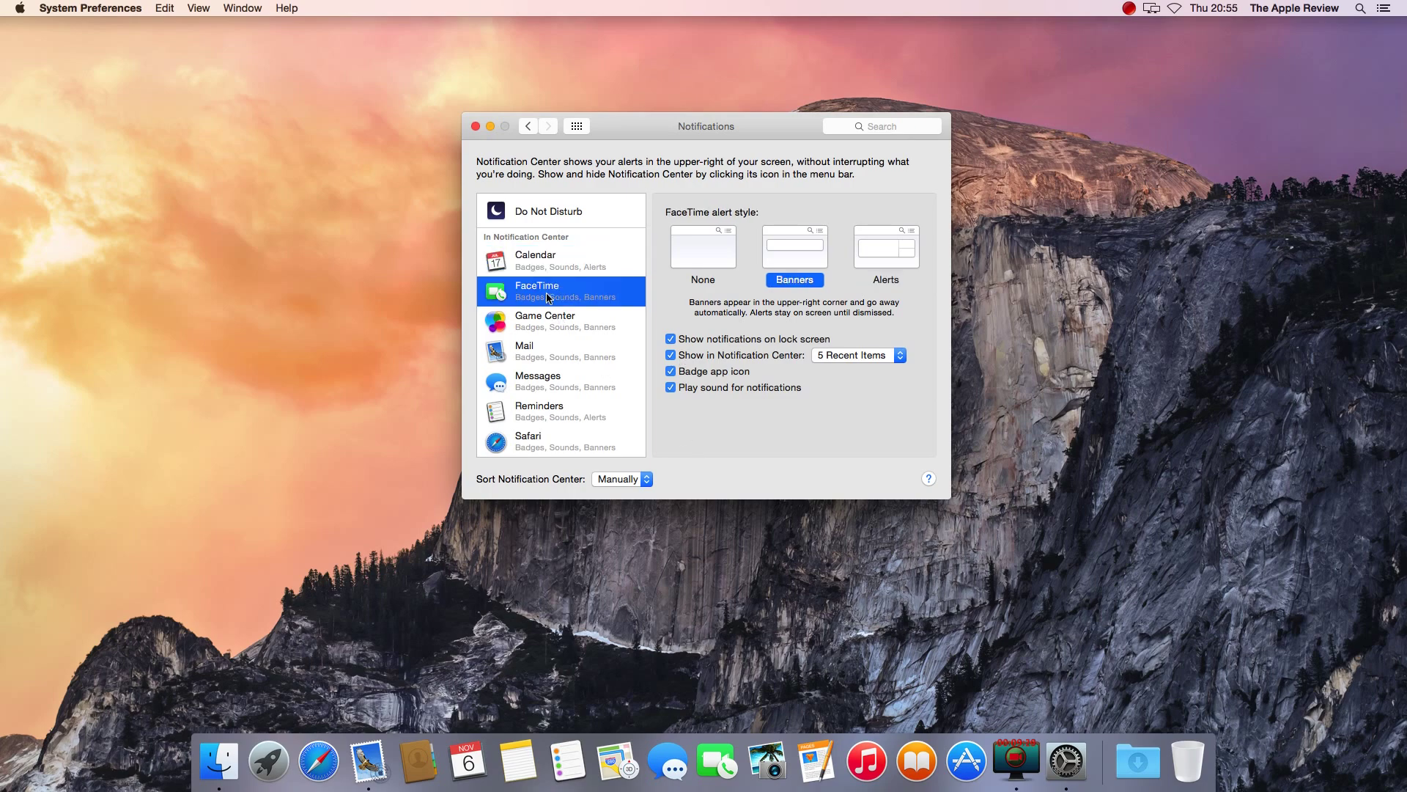
click(534, 323)
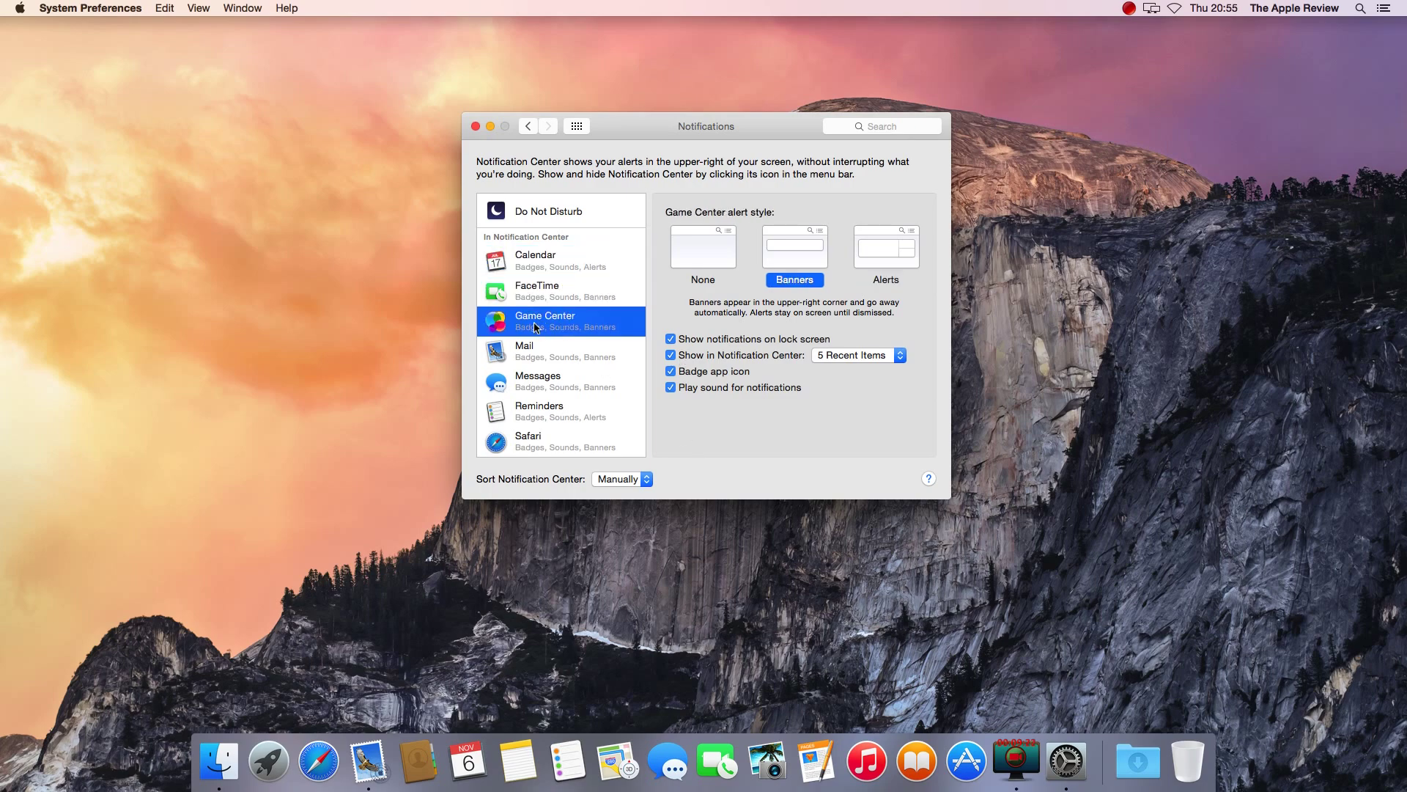
click(526, 353)
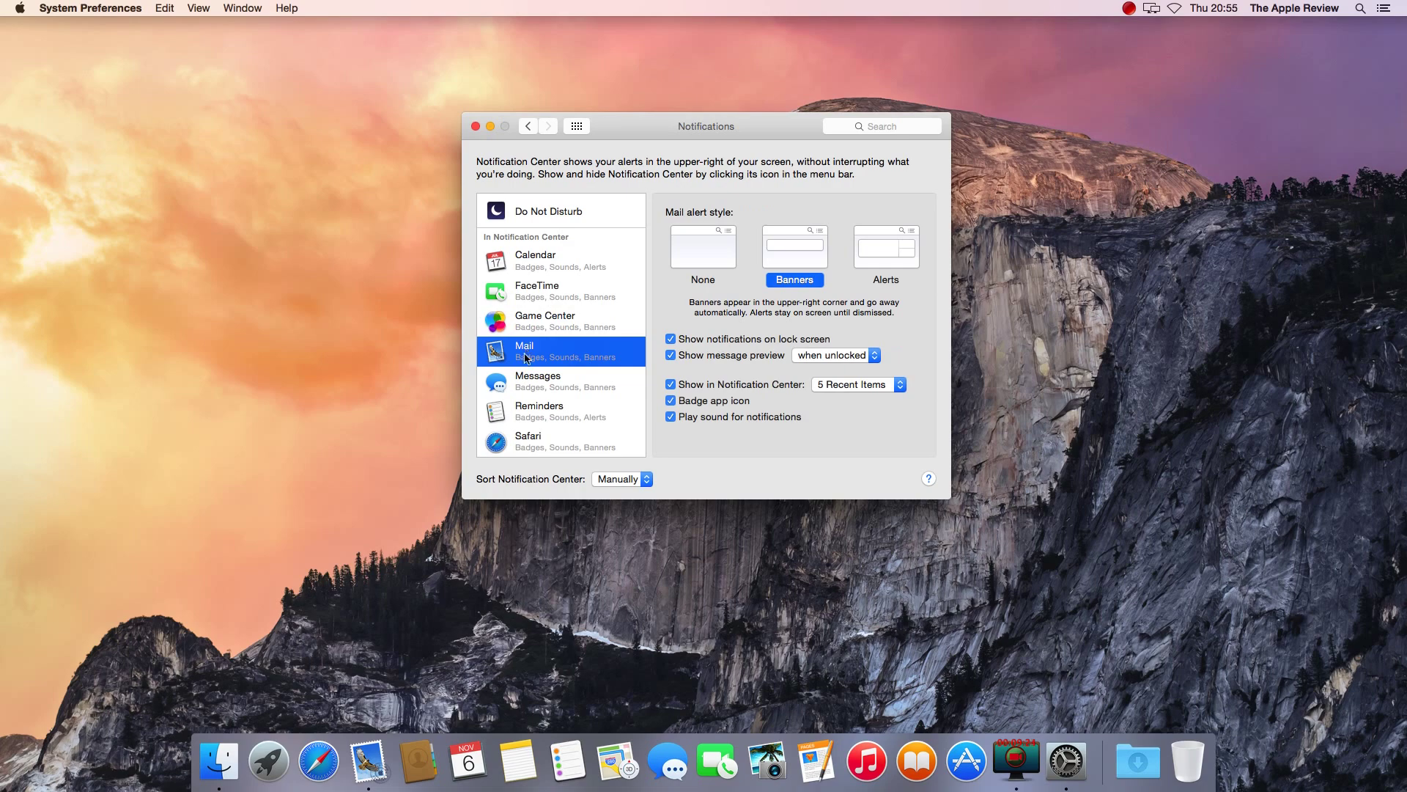
click(518, 380)
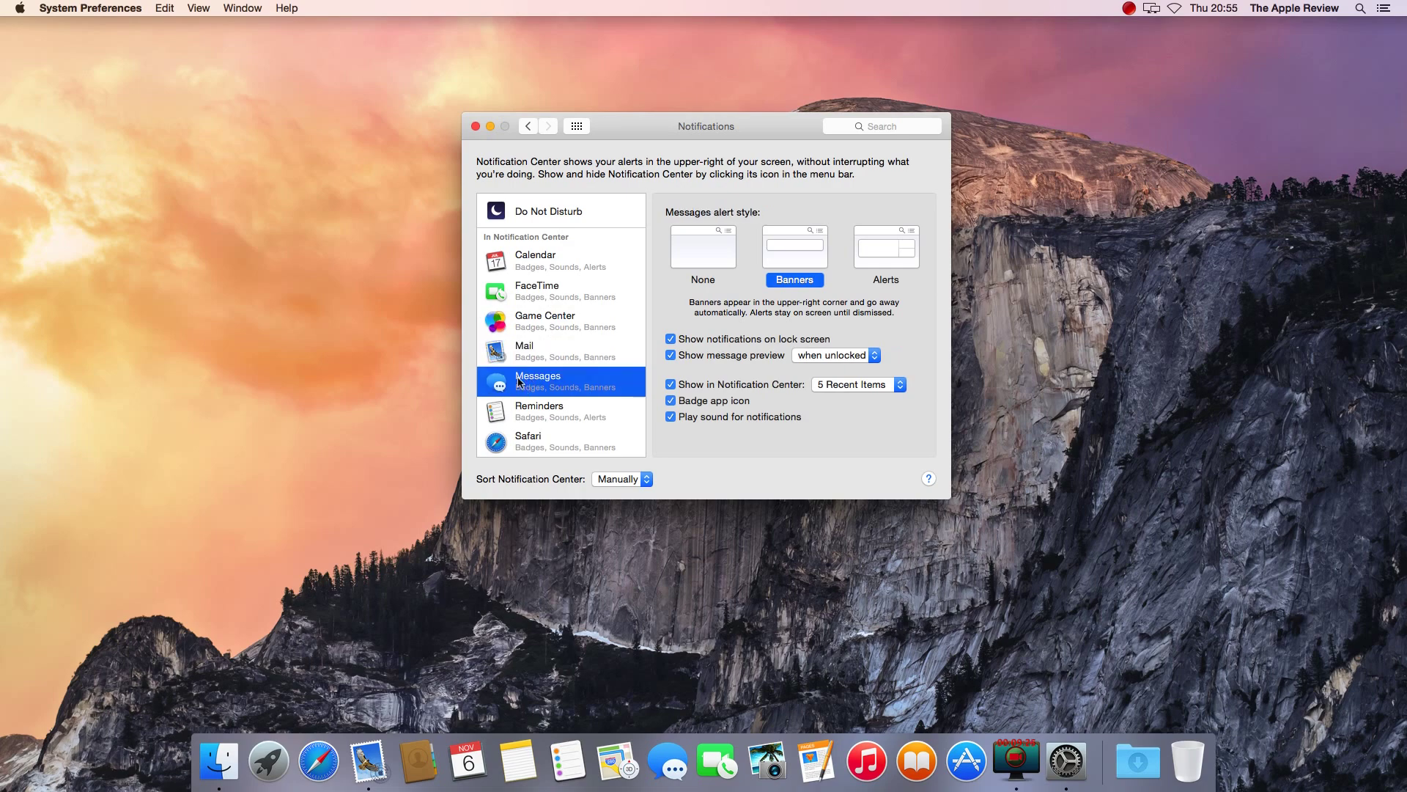
click(517, 411)
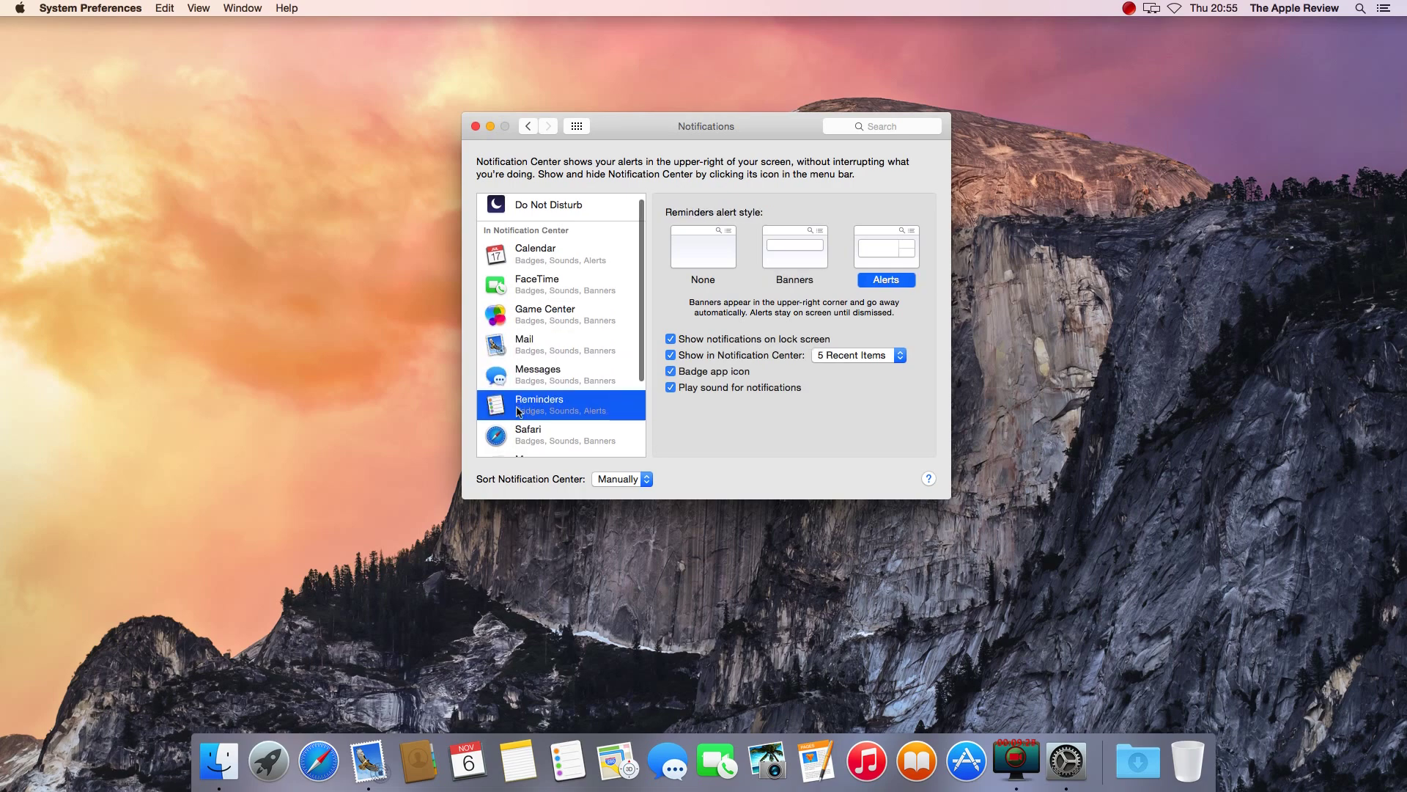
Step: Review Safari, Maps, iTunes and Twitter's notification settings, with Twitter on Banners
scroll(518, 408, down, 2)
click(519, 406)
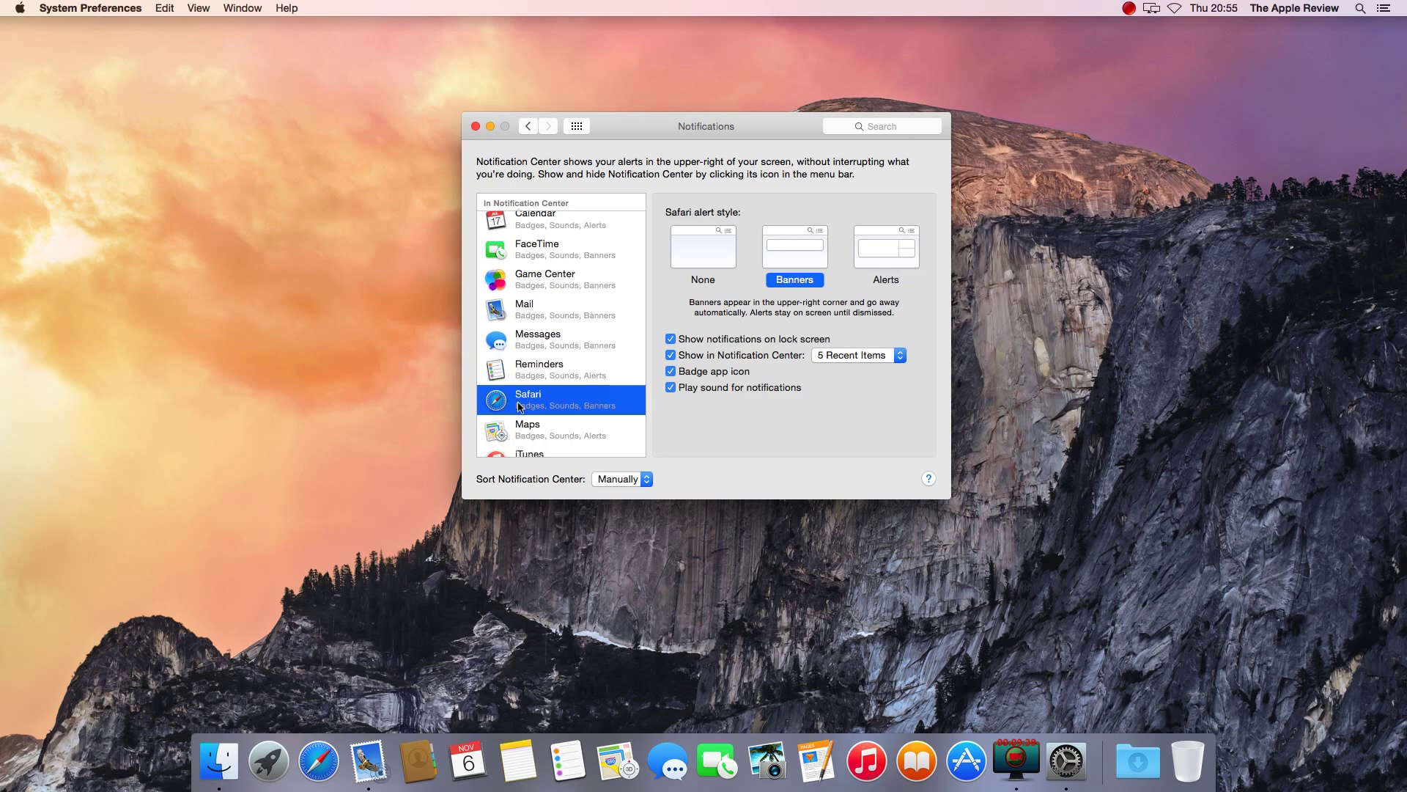
scroll(518, 407, down, 2)
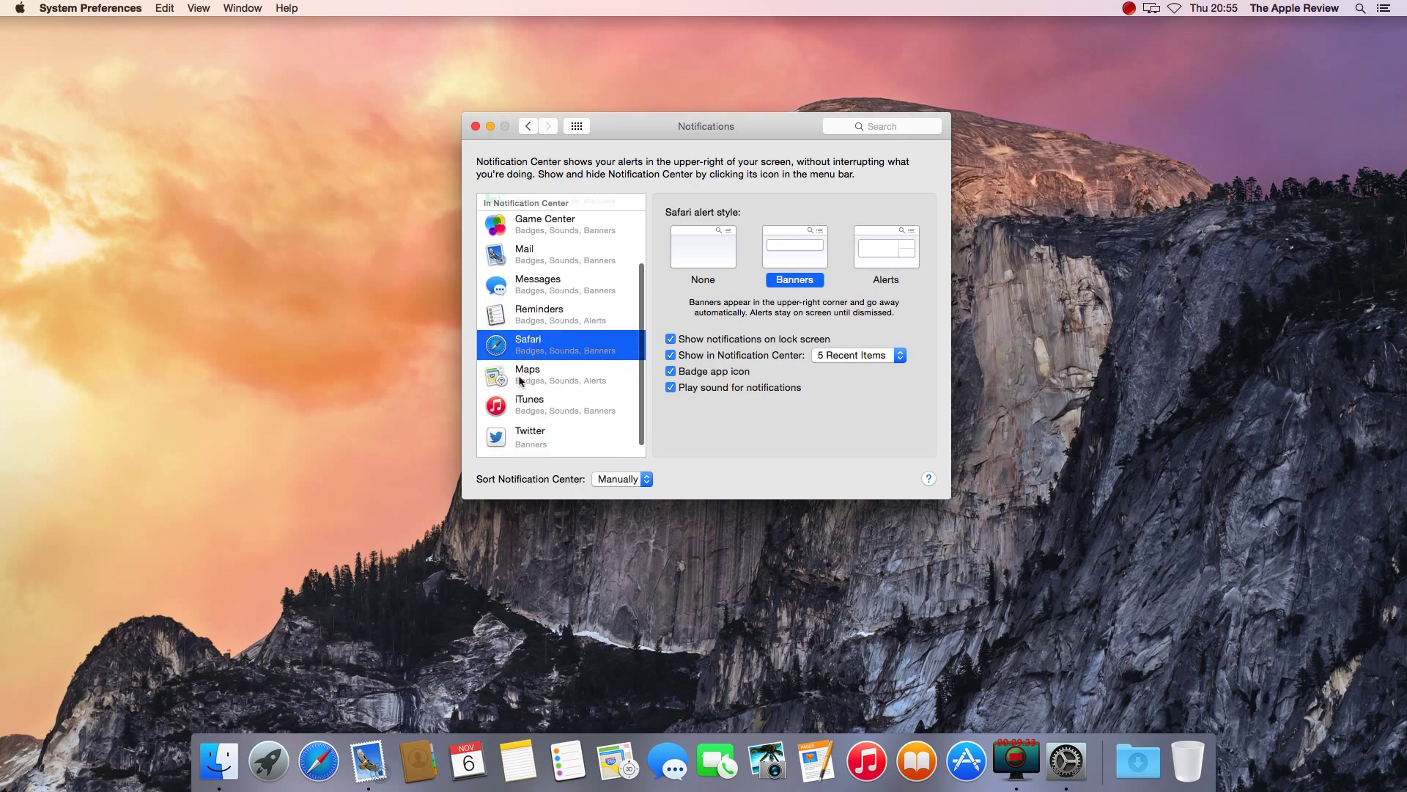
click(519, 380)
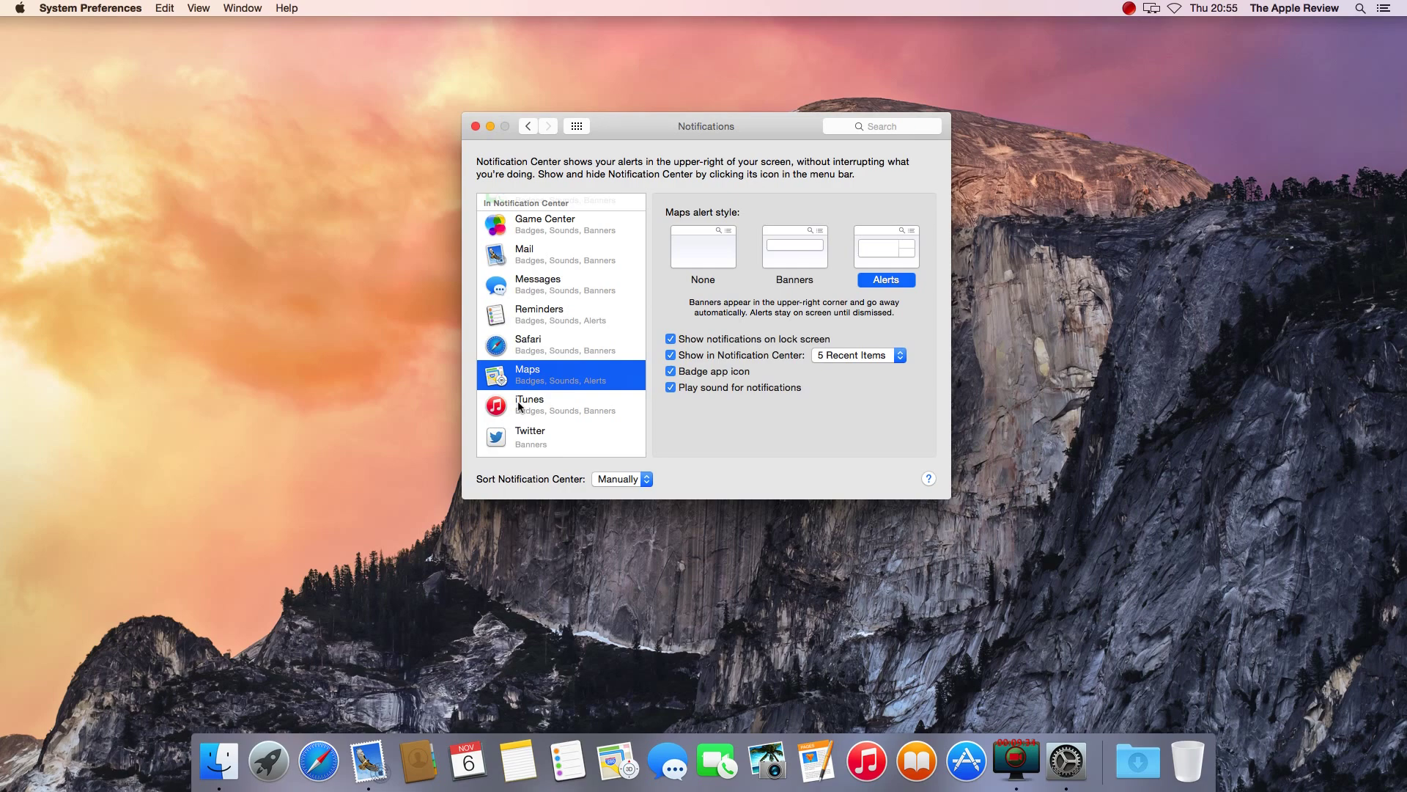
click(518, 407)
click(512, 439)
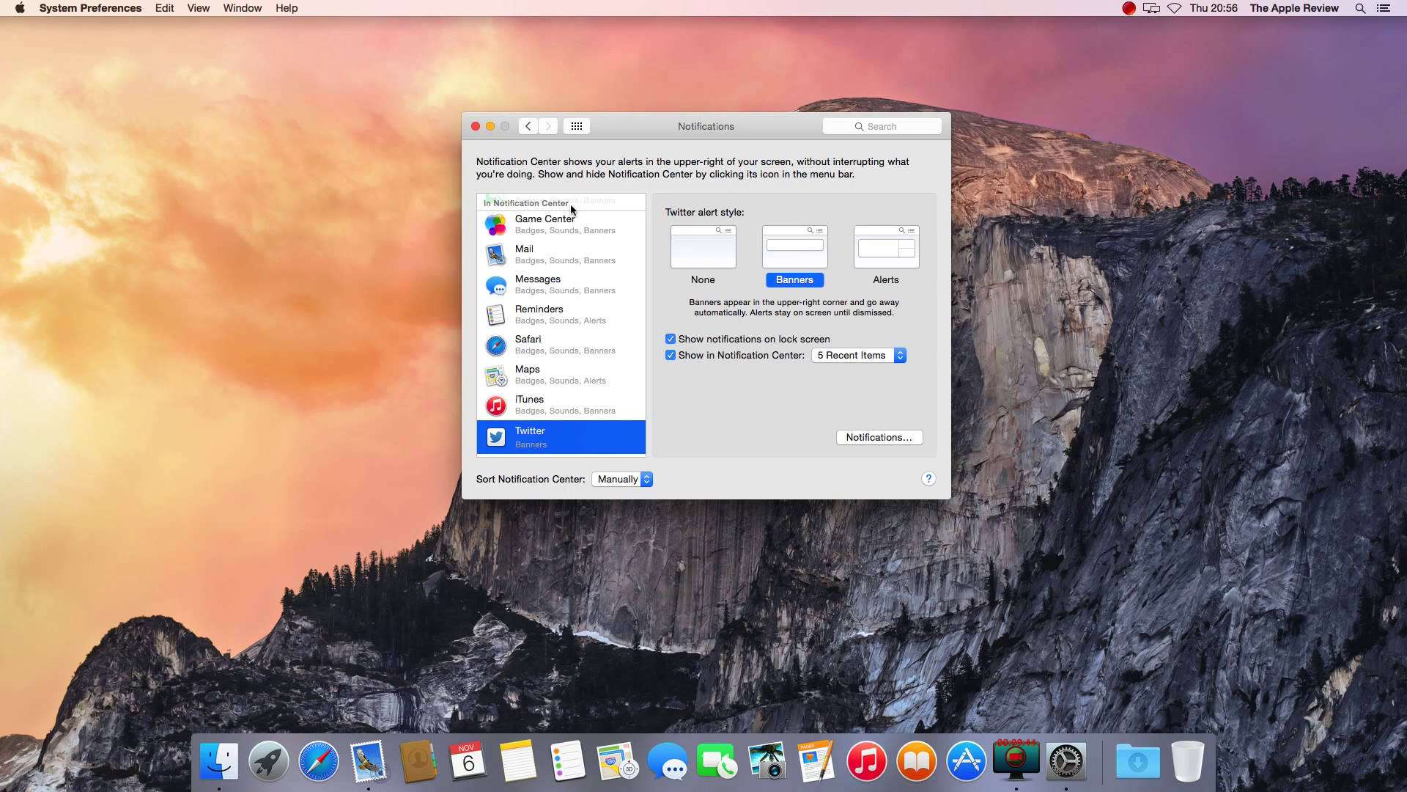
click(99, 9)
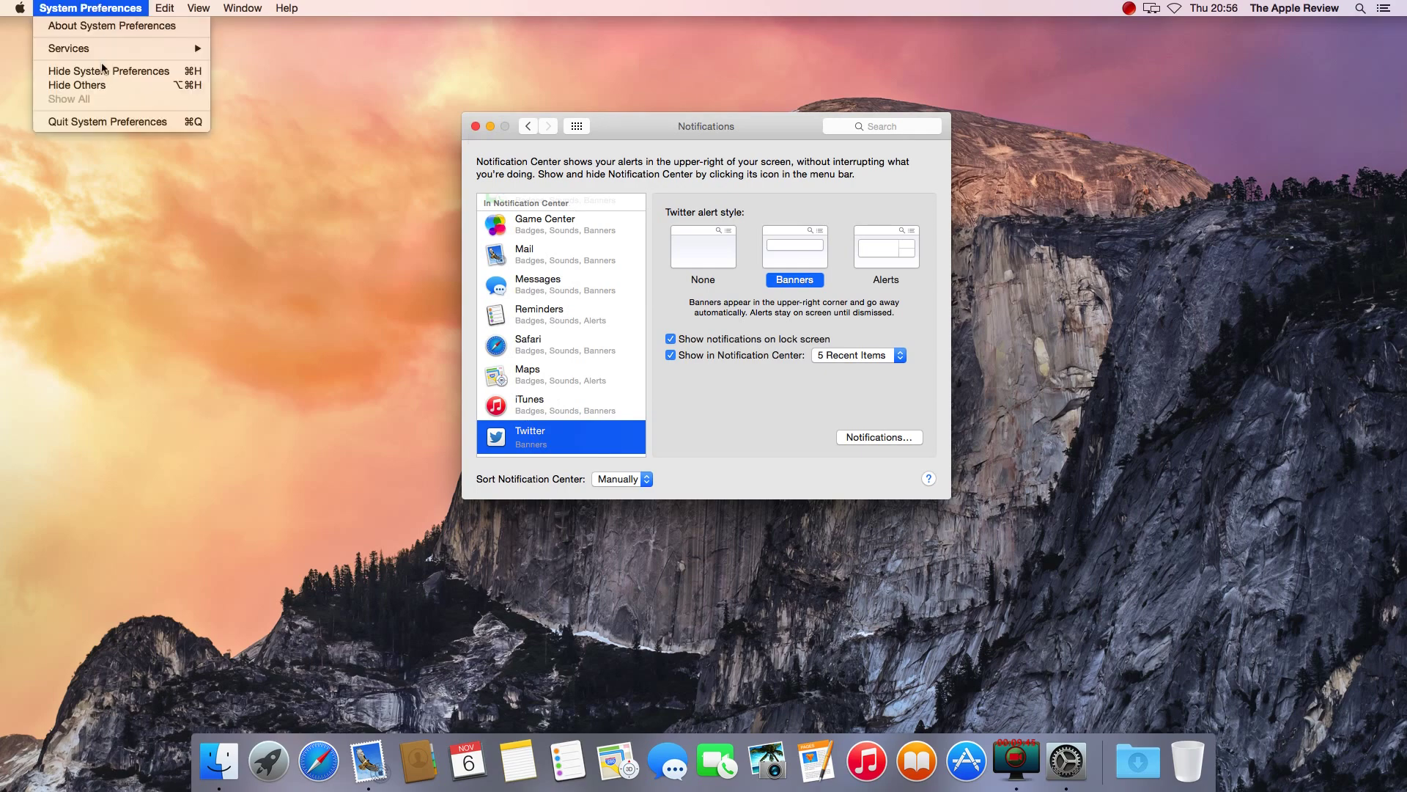
Step: Quit System Preferences so the Finder desktop has no windows open
click(95, 119)
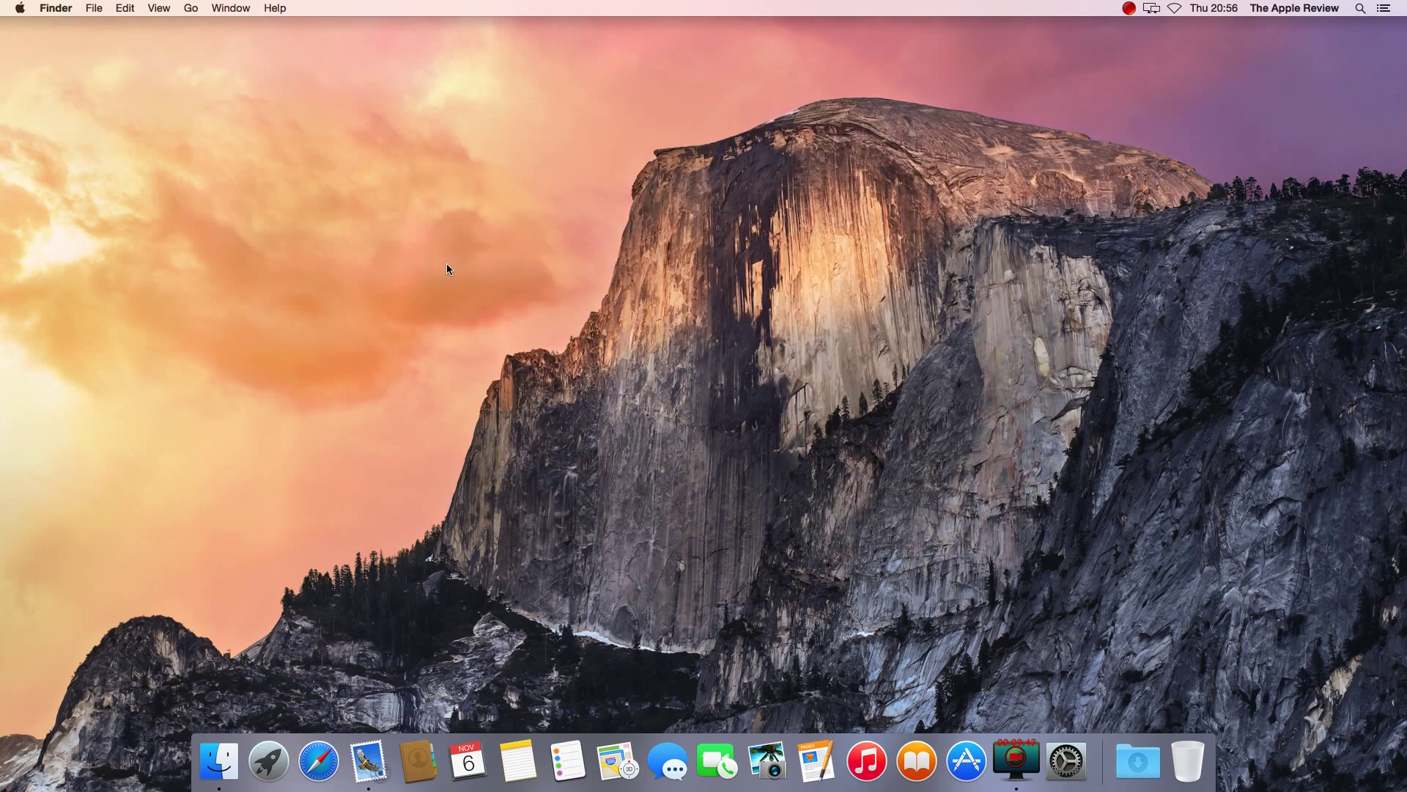